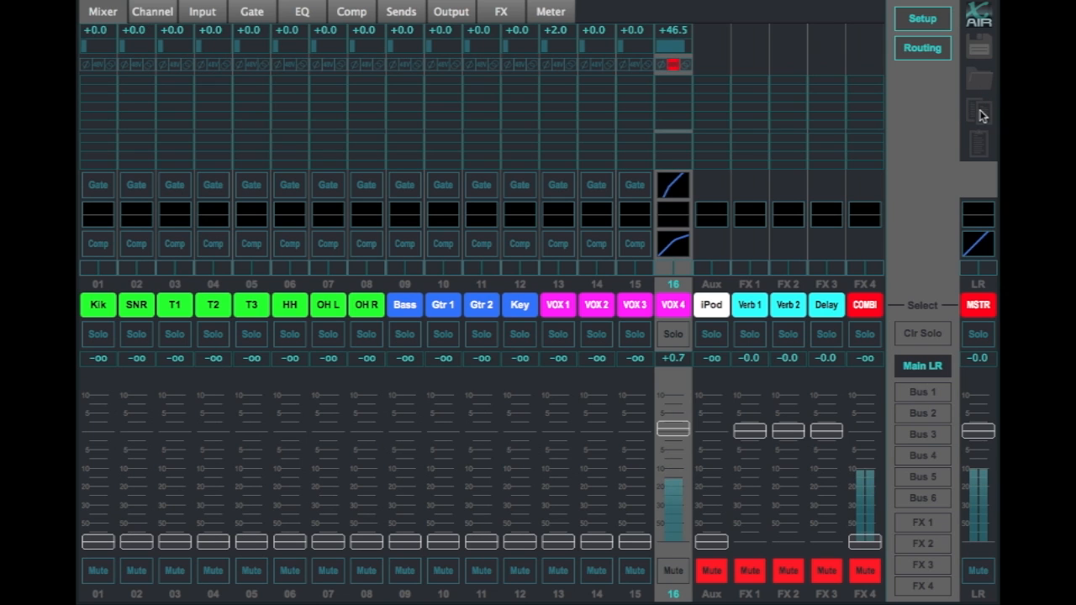
Save the current mixer scene to the Desktop under the name DEFAULT
key(Tab)
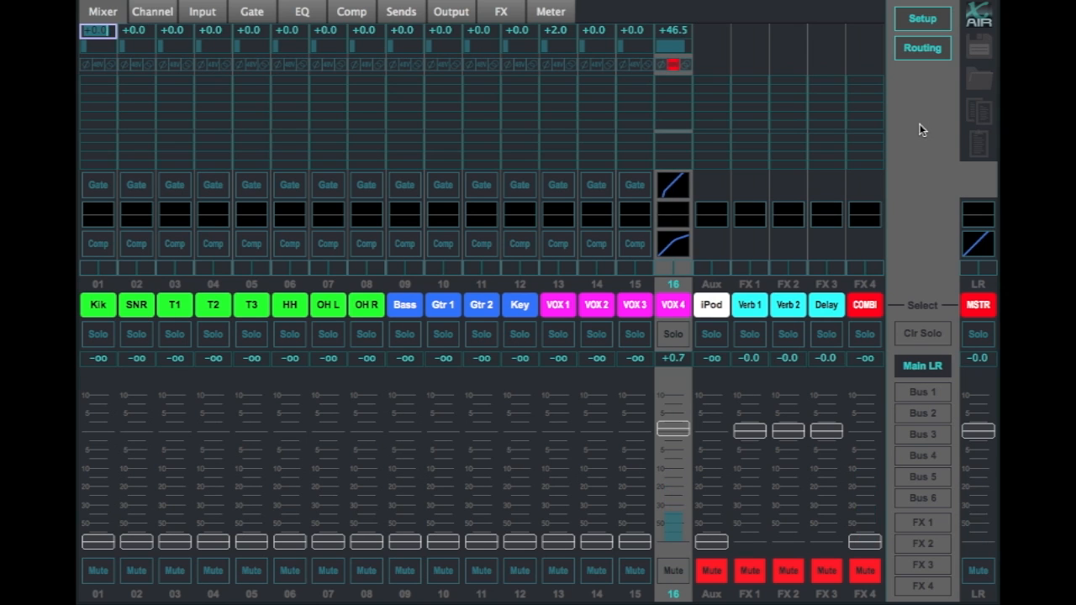
click(980, 48)
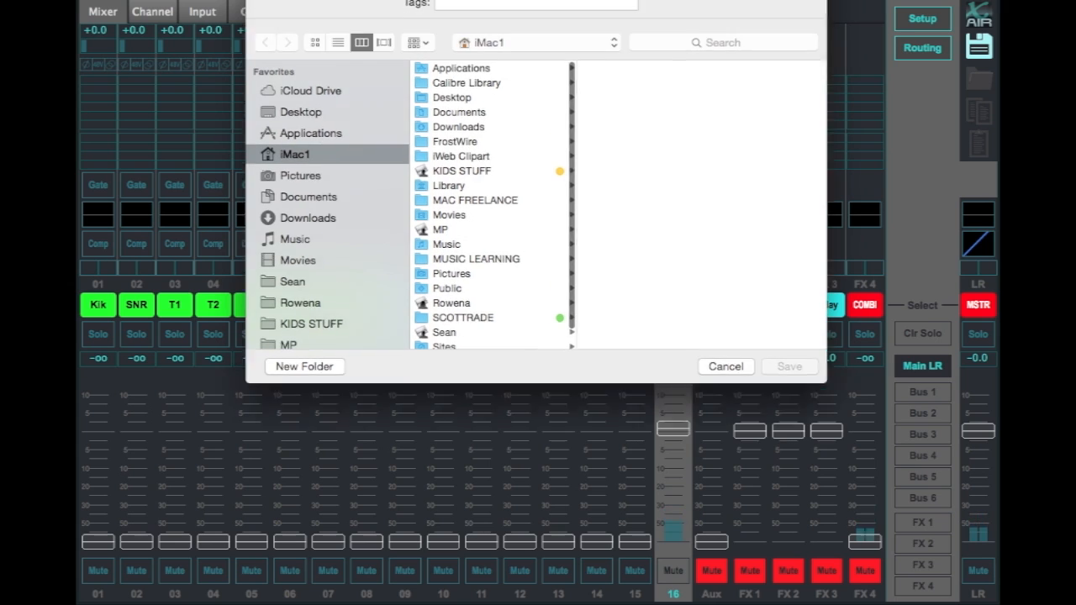
click(299, 201)
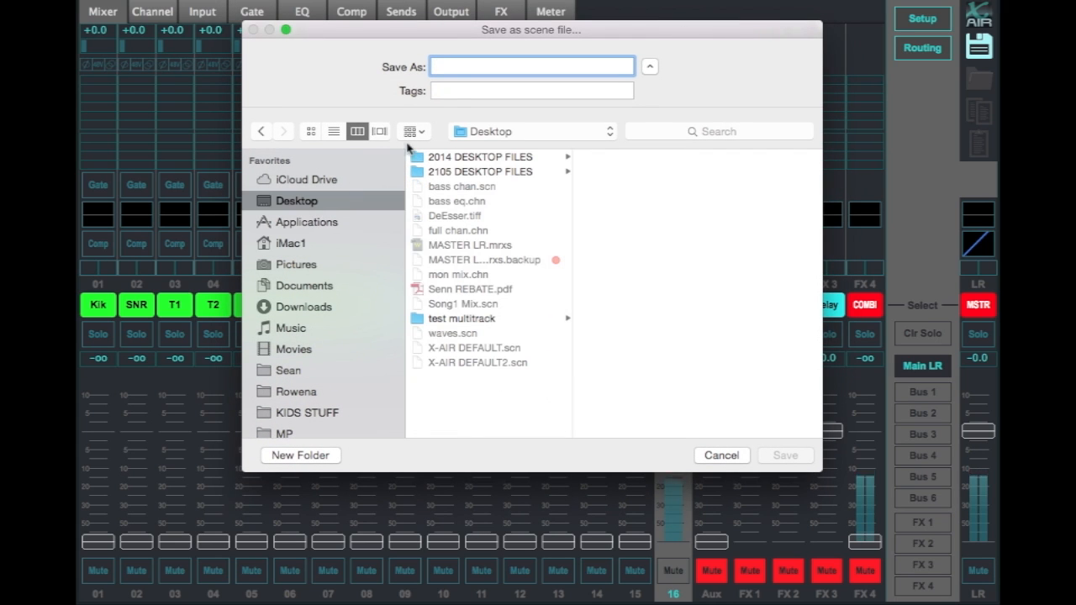
text(DE)
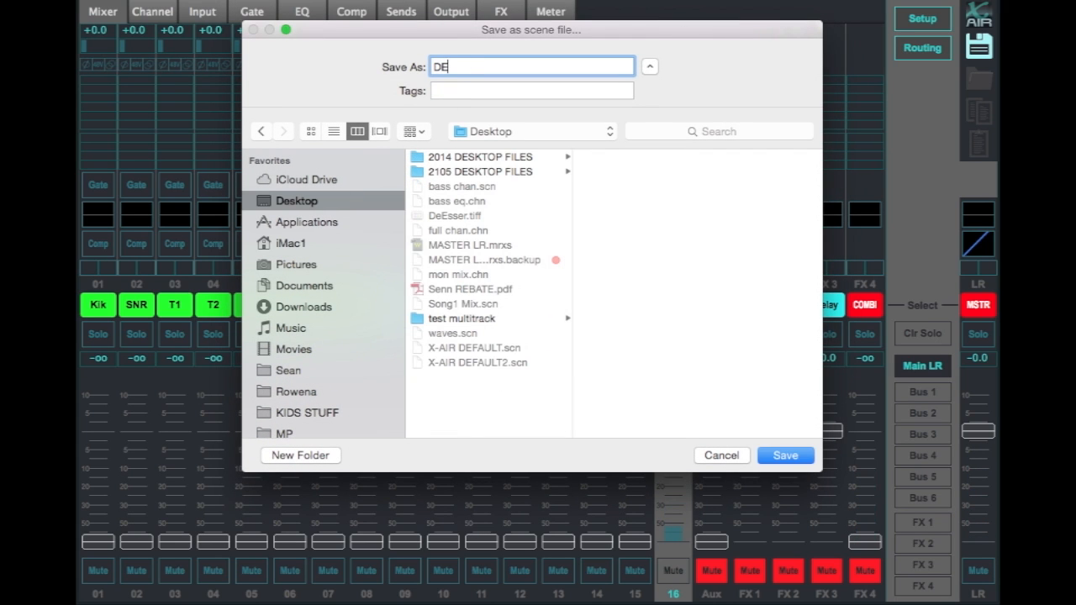
text(FAULT)
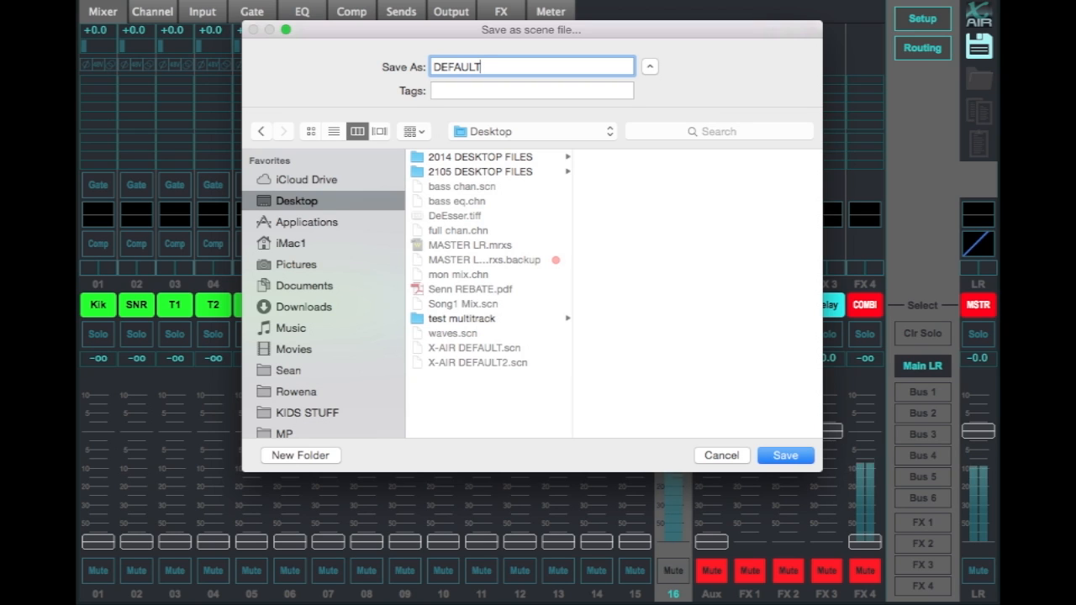
key(Return)
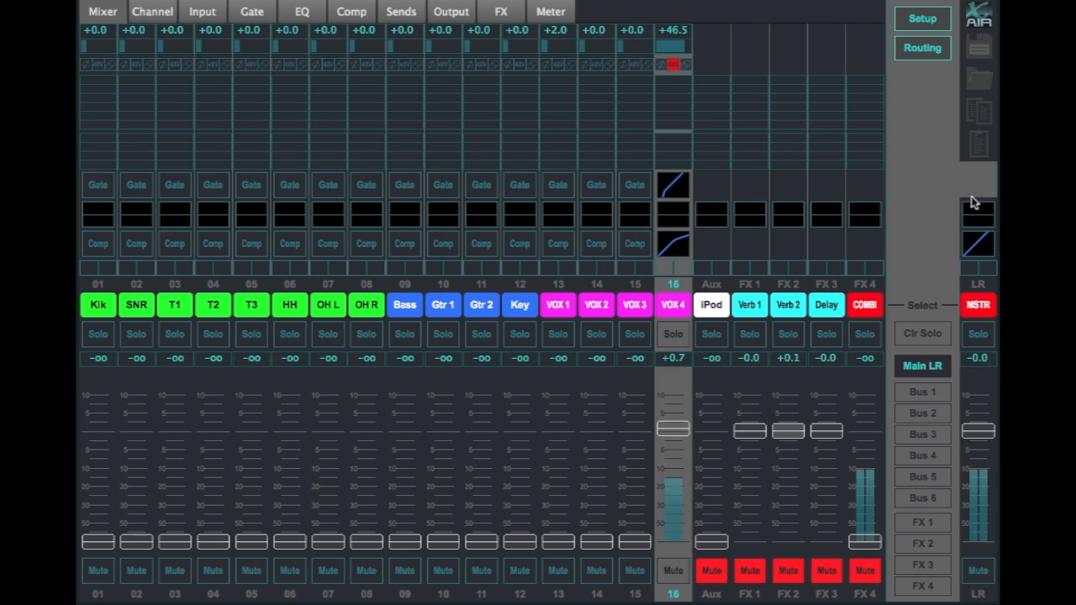
Locate DEFAULT.scn on the Desktop in the scene-loading dialog and close the dialog without loading it
click(978, 82)
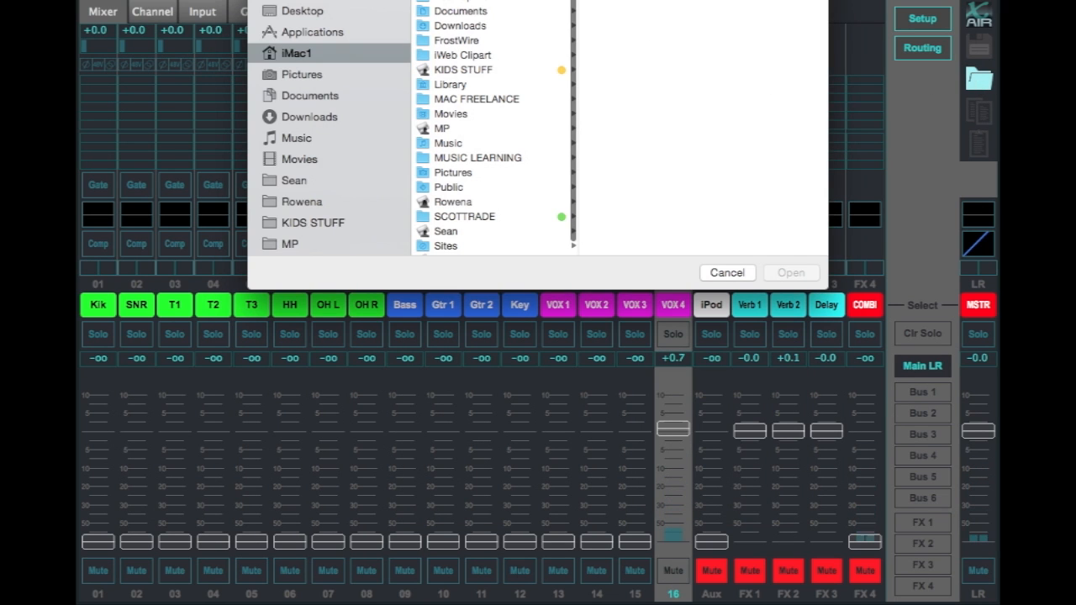
click(302, 11)
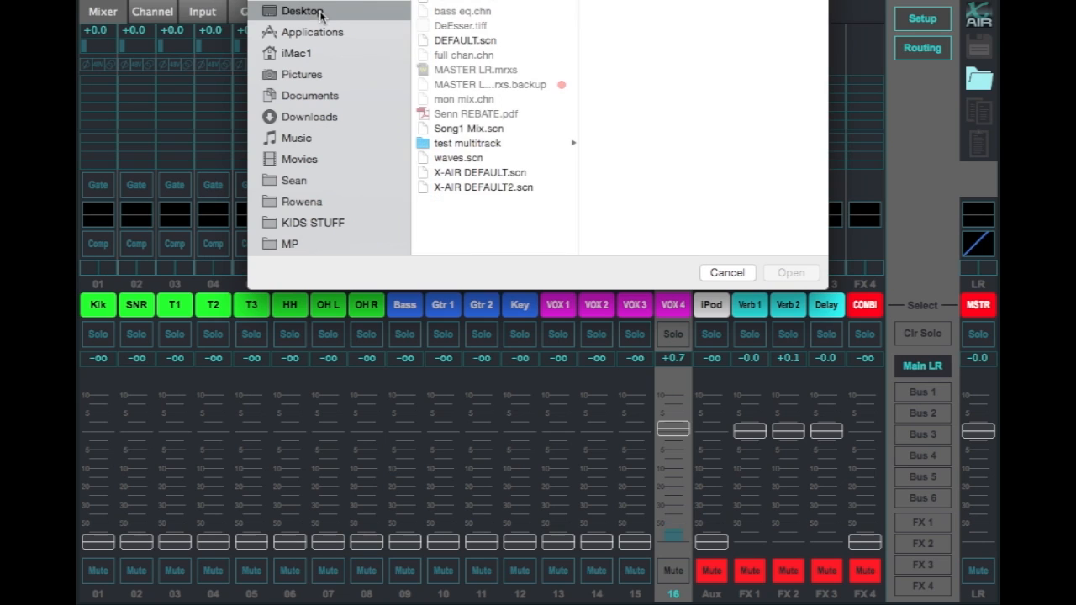
click(459, 41)
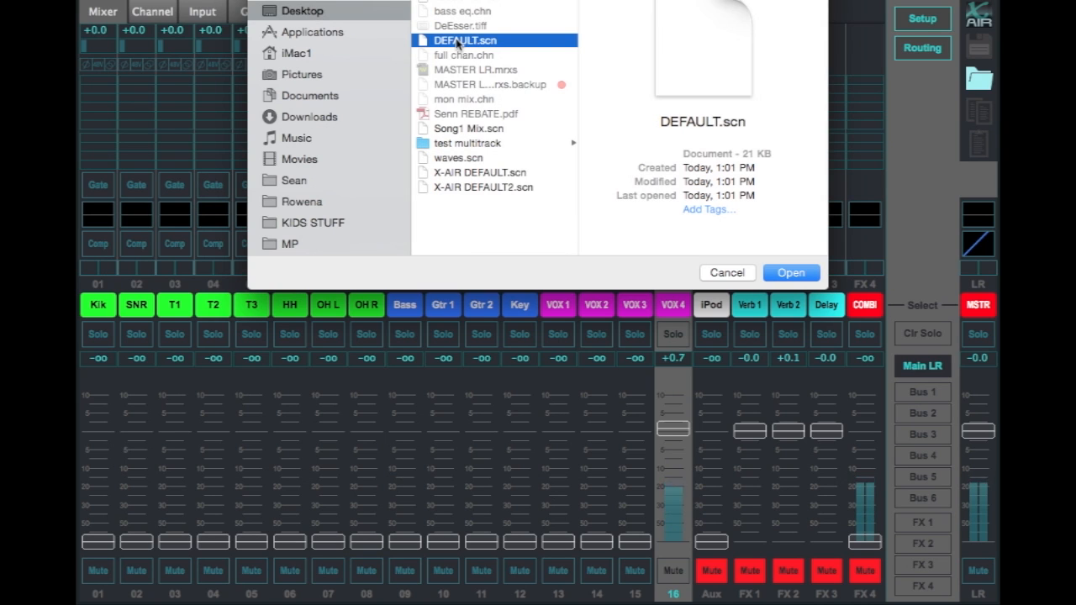
click(740, 274)
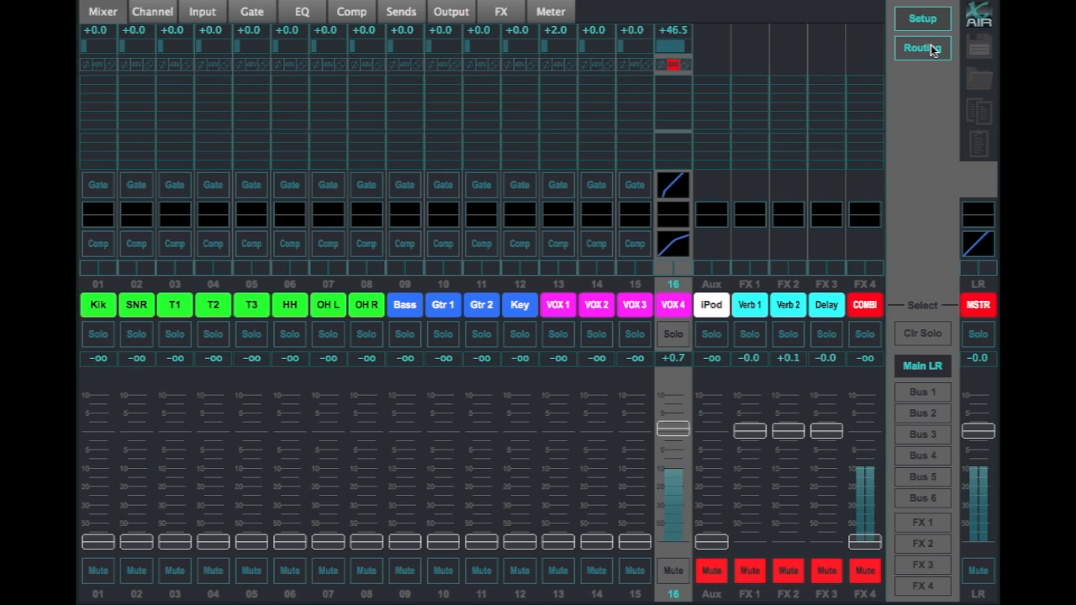
Enable the gate and the compressor on channel 13, VOX 1
click(556, 308)
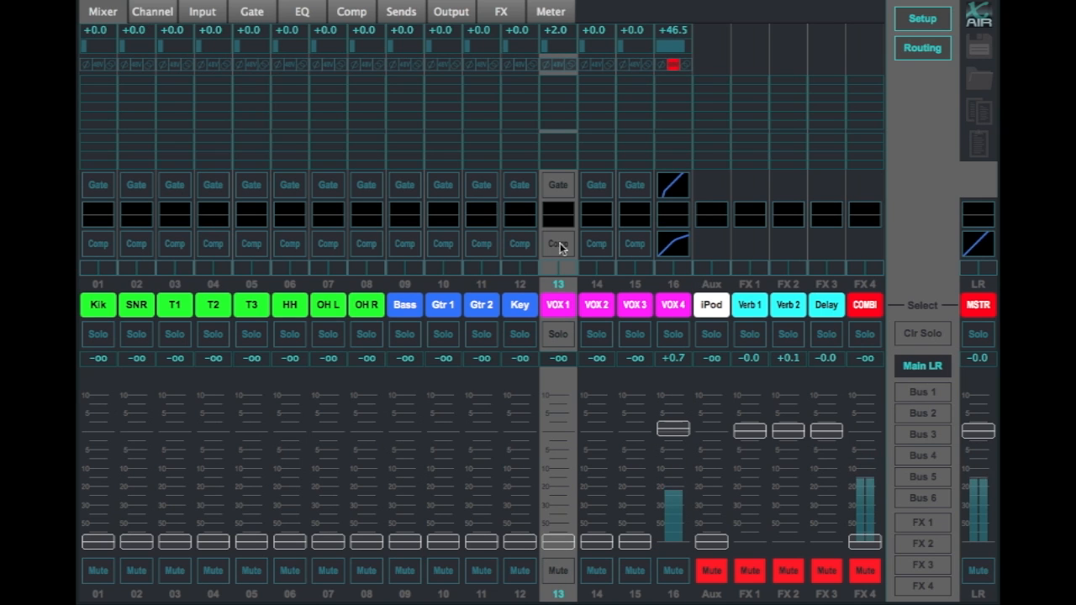
click(560, 186)
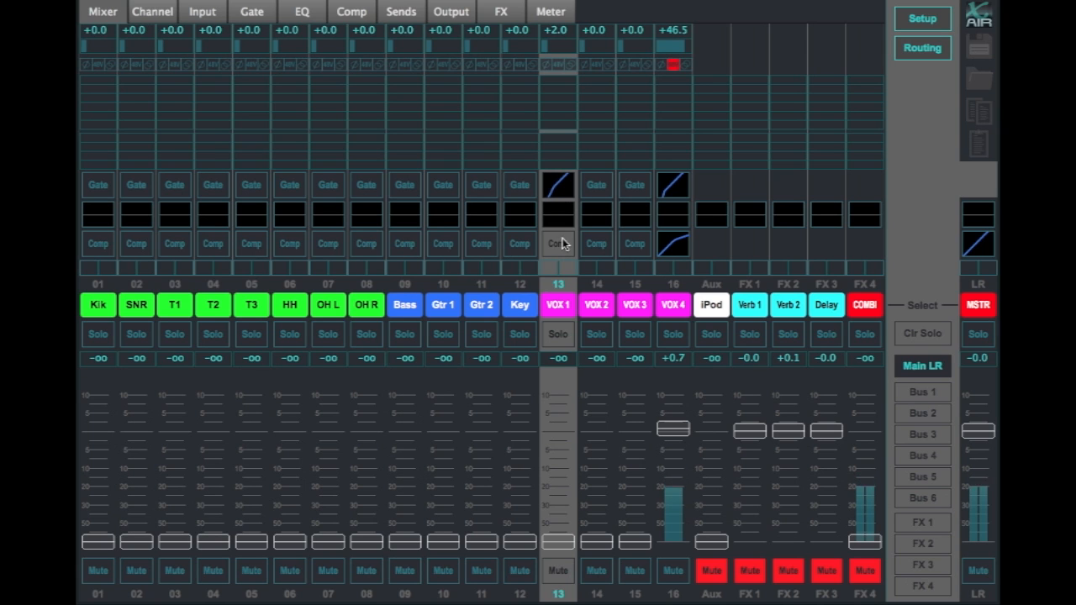
click(558, 244)
In the VOX 1 EQ, enable a low cut at about 117 Hz and boost the high shelf about 2.5 dB at 8k43
click(561, 217)
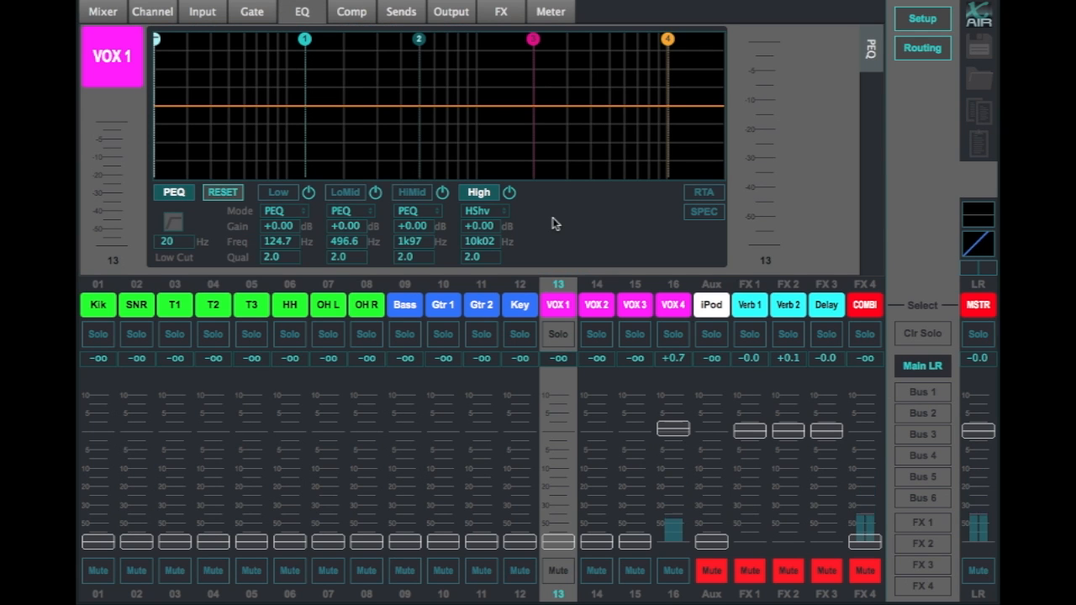
click(173, 221)
drag(157, 41, 302, 50)
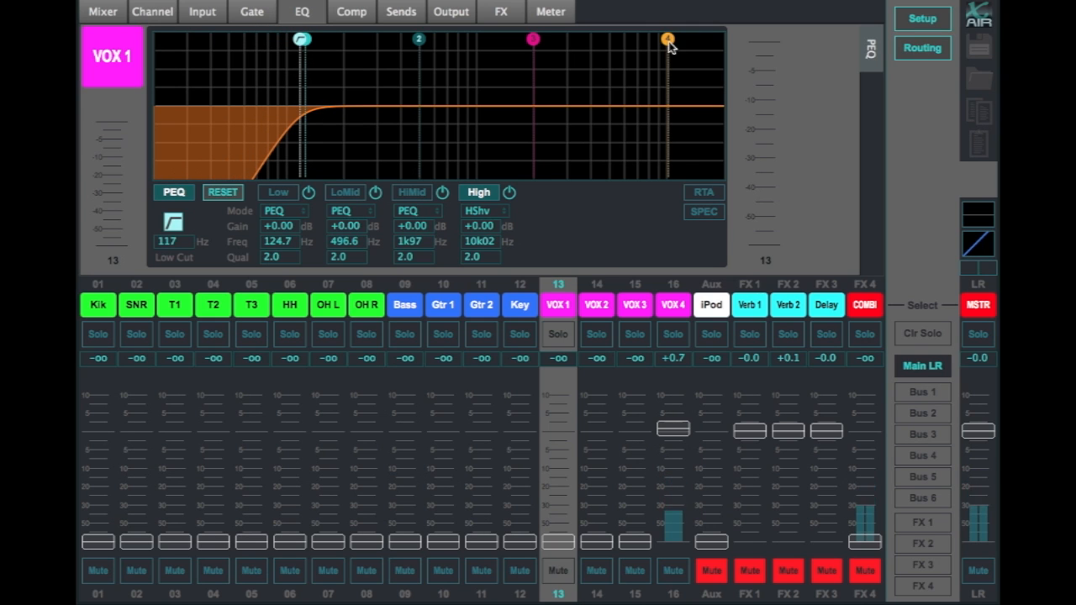
drag(669, 40, 654, 34)
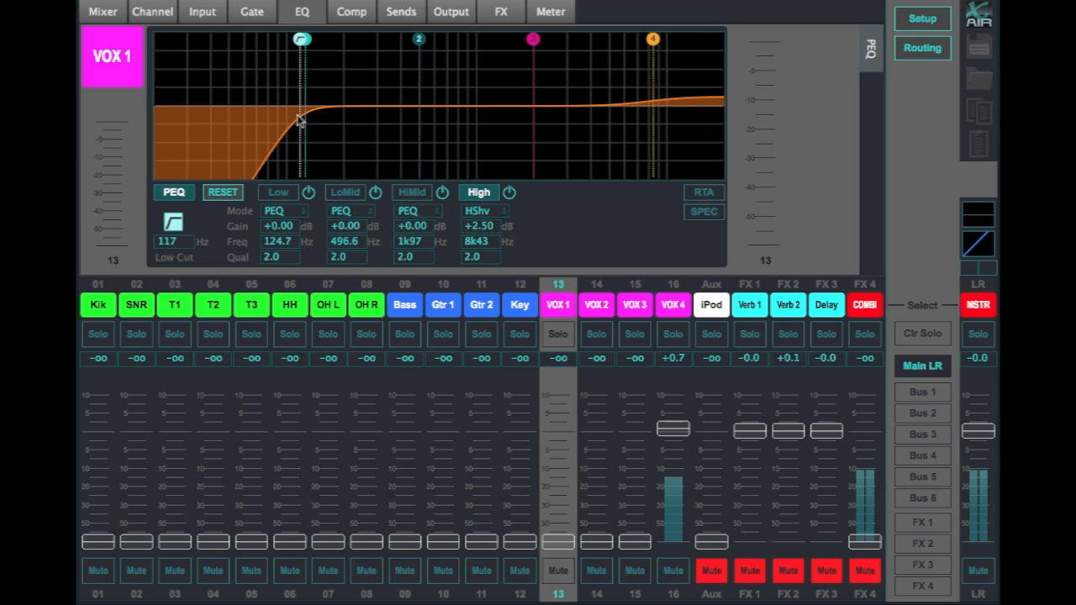
click(102, 12)
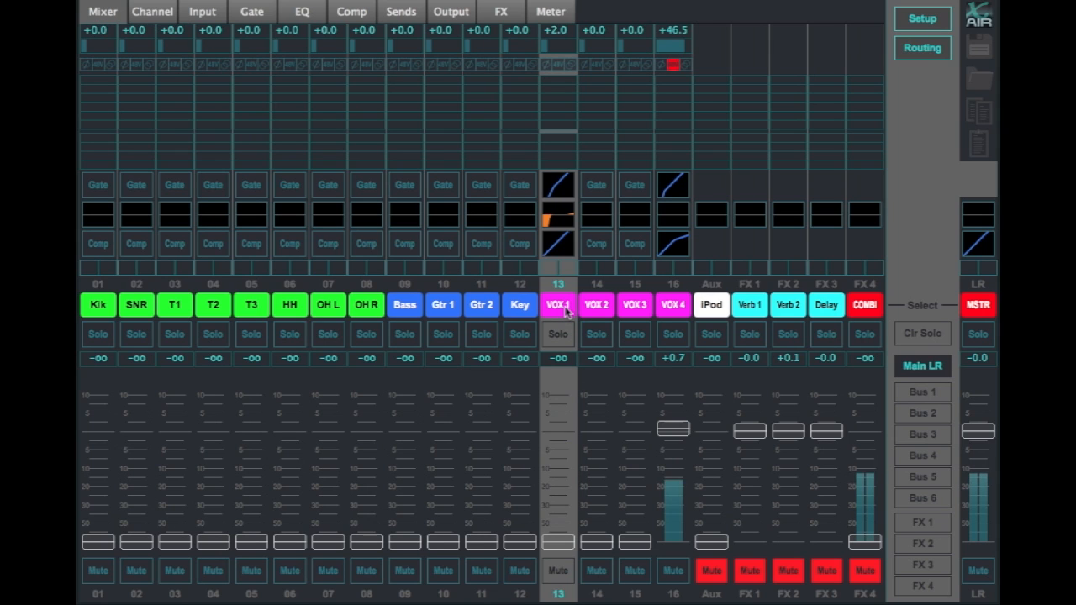
Copy all VOX 1 channel settings and paste them onto channel 14
click(981, 112)
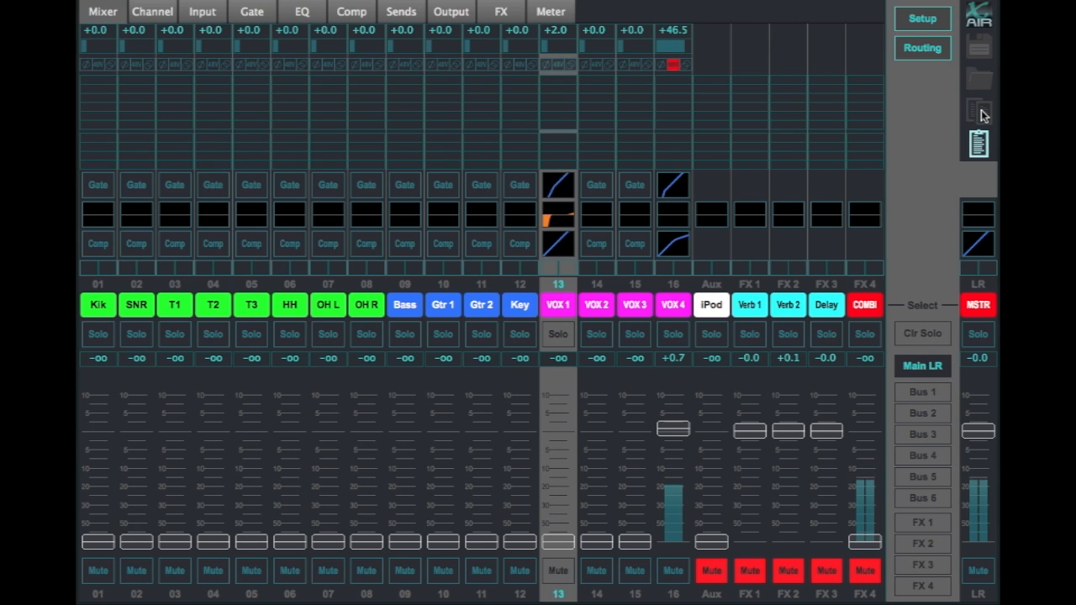
click(595, 311)
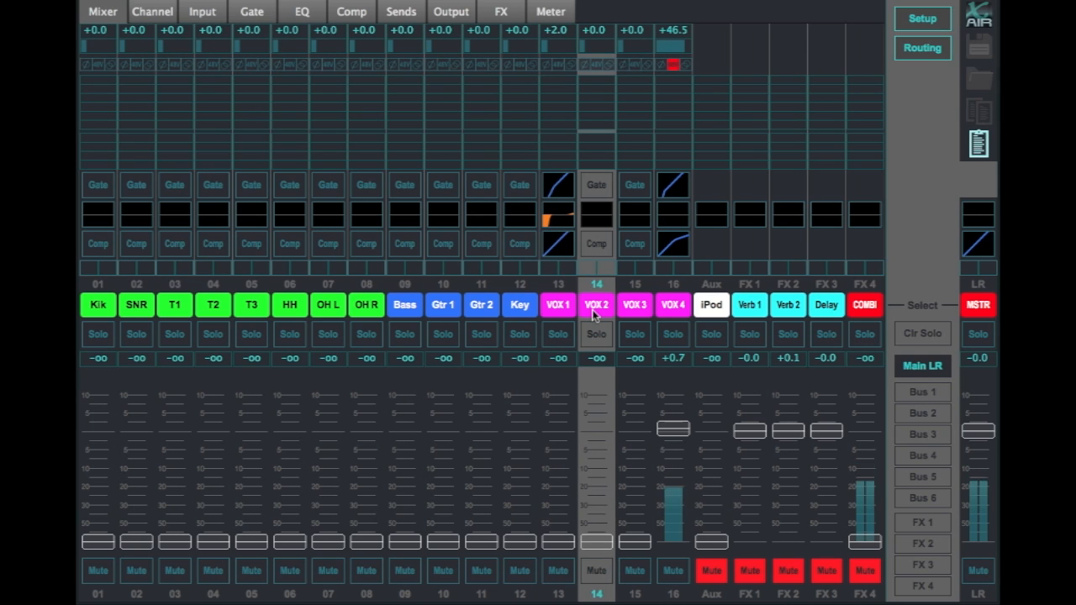
click(980, 144)
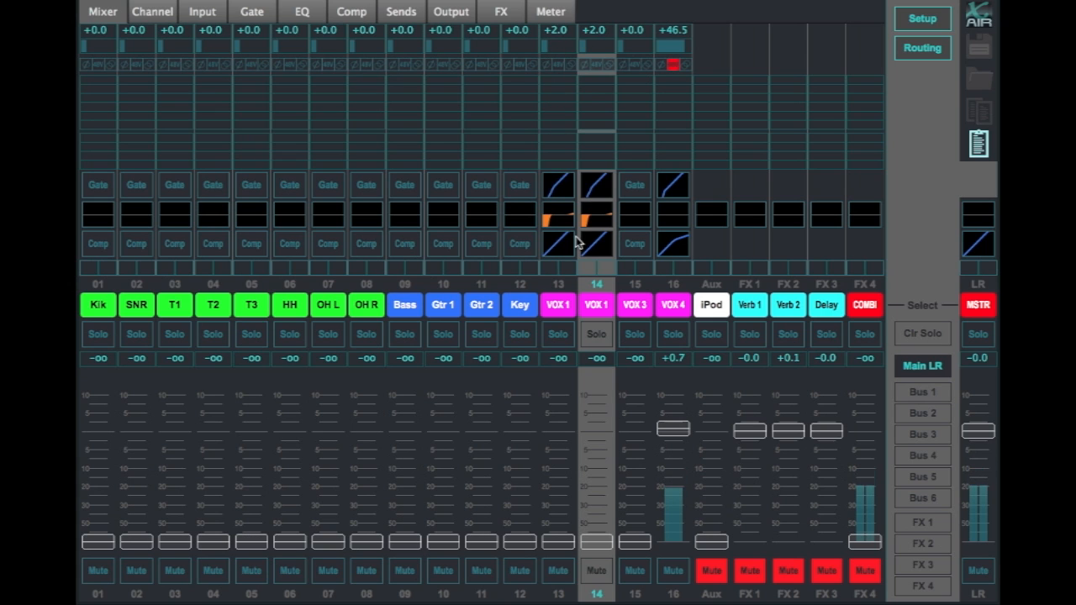
Rename channel 14 as VOX2
click(602, 309)
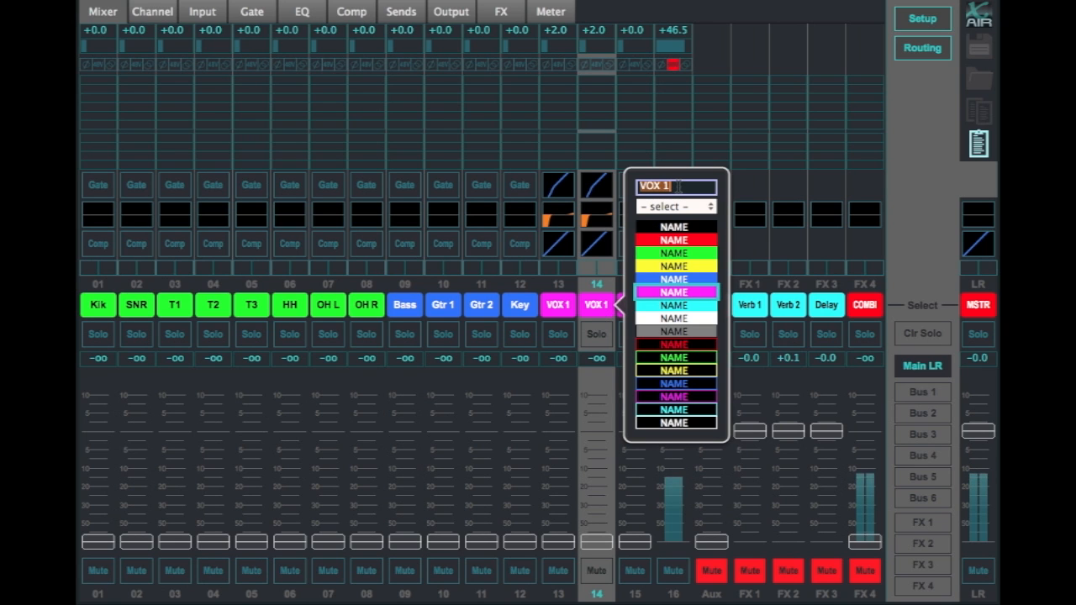
text(VOX2)
key(Return)
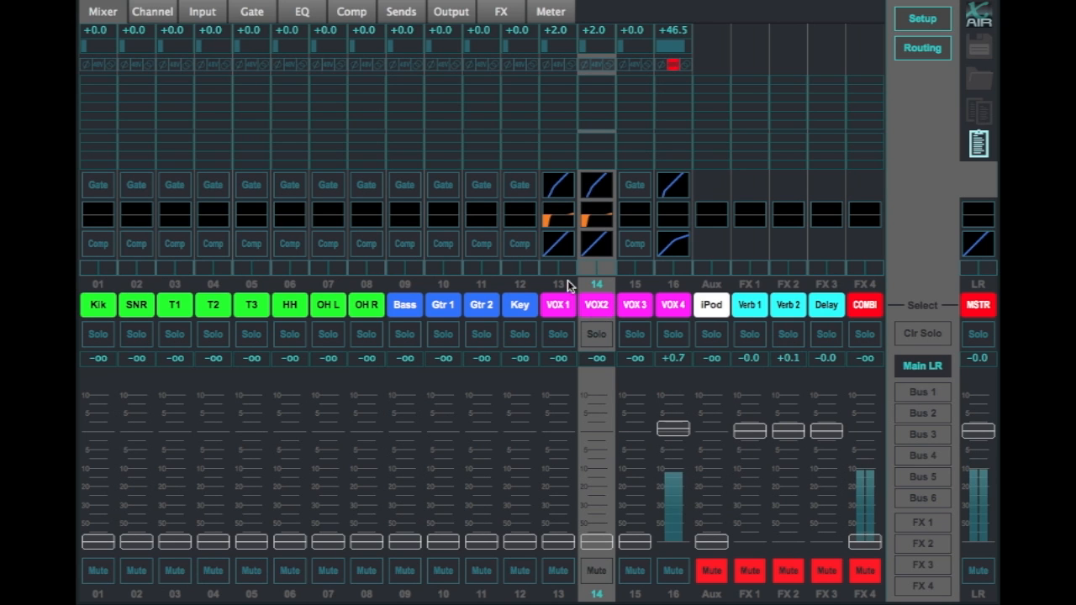
Pan VOX 1 slightly to the left and copy its channel settings onto channel 14 again
drag(560, 271, 533, 270)
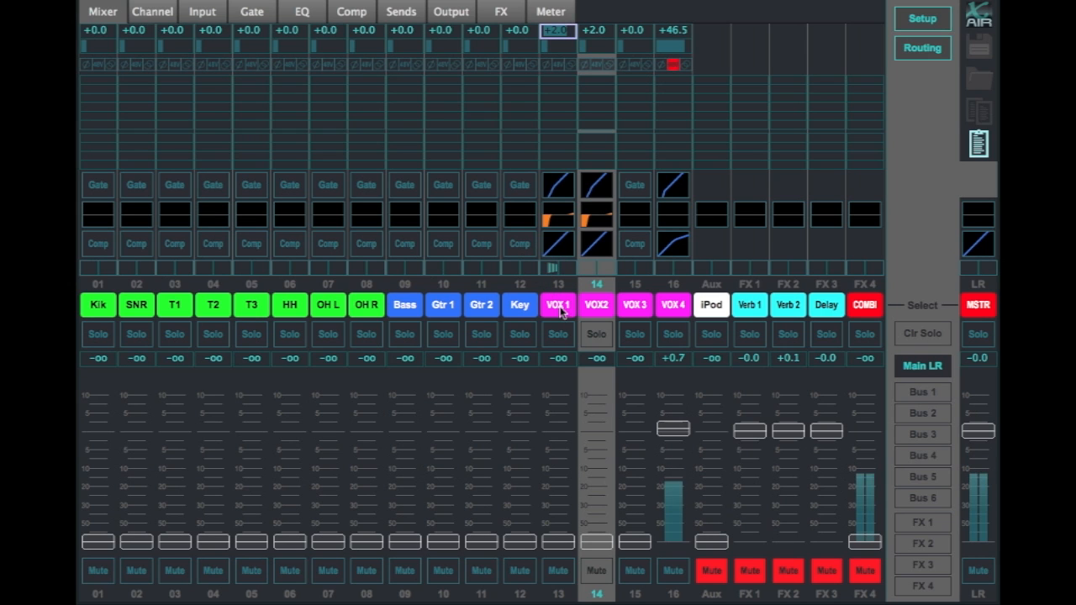
click(560, 308)
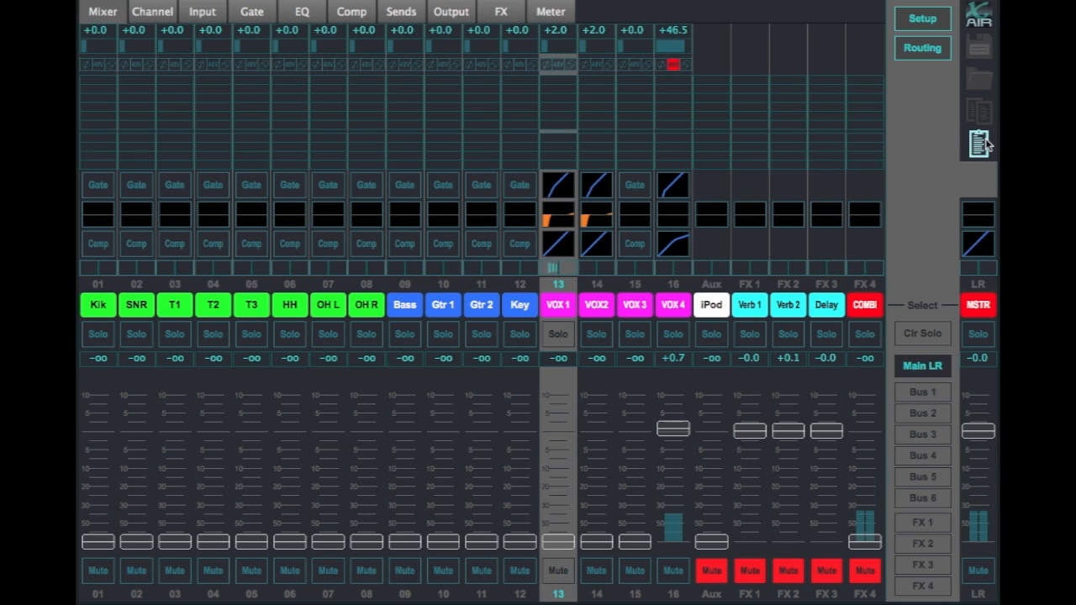
click(597, 309)
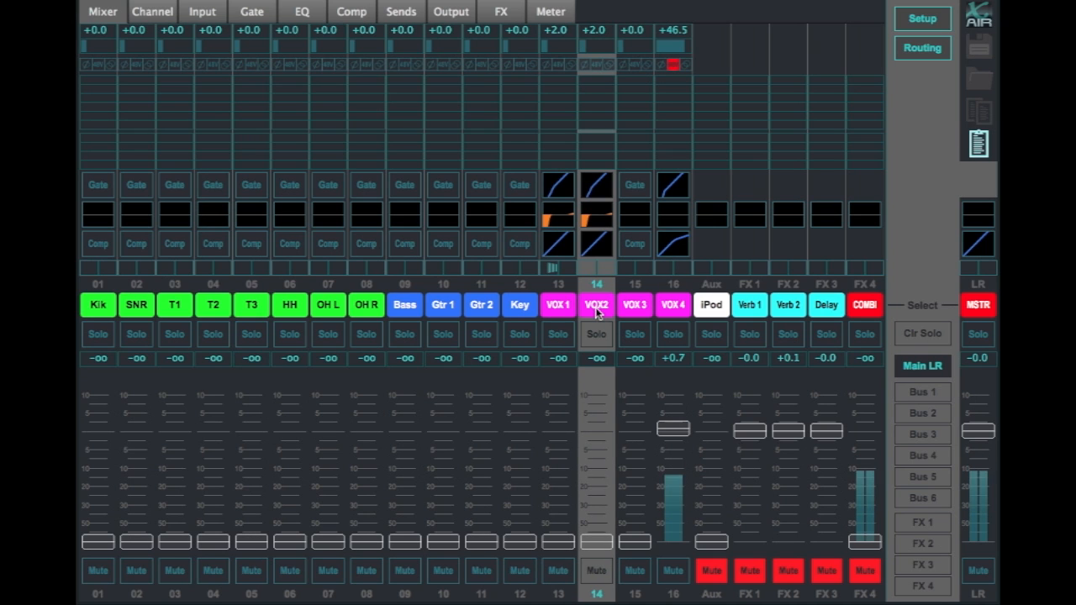
click(984, 147)
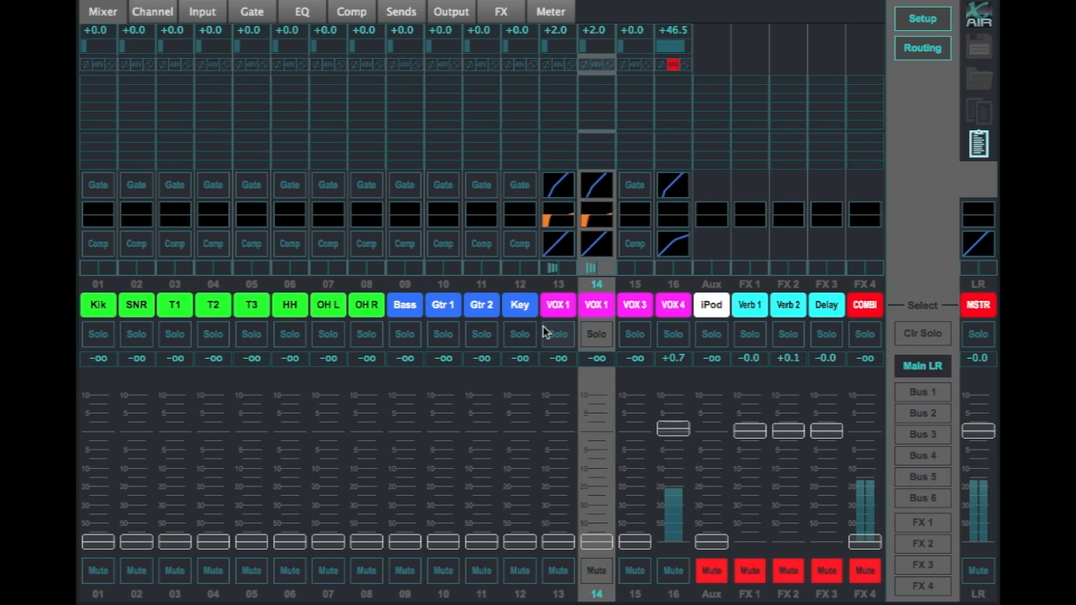
scroll(543, 470, up, 2)
scroll(543, 475, up, 1)
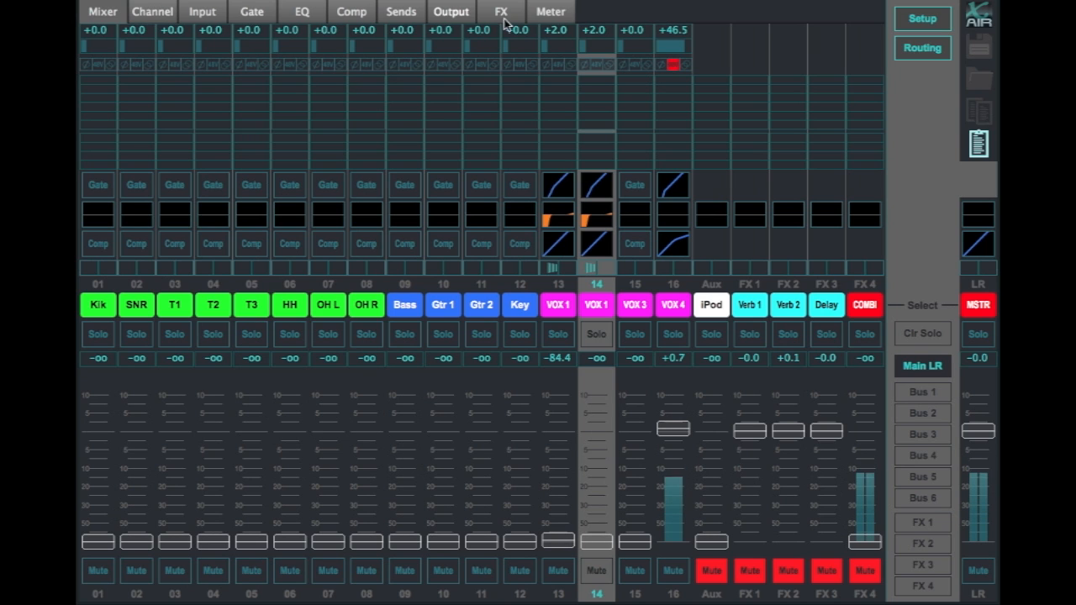
Show the EQ of VOX 3 and copy its EQ settings onto VOX 4
click(369, 17)
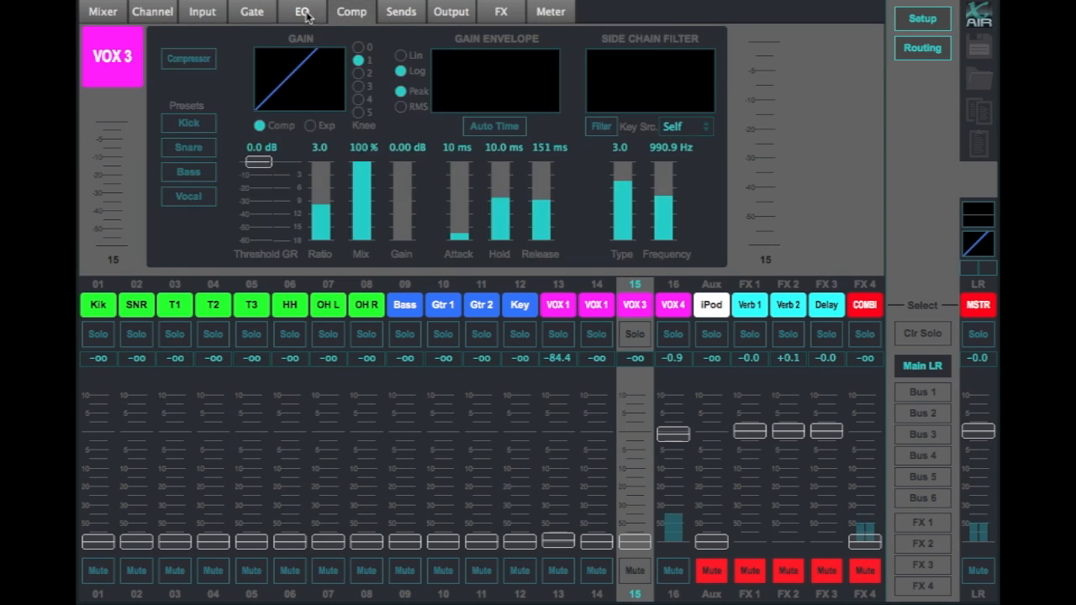
click(304, 13)
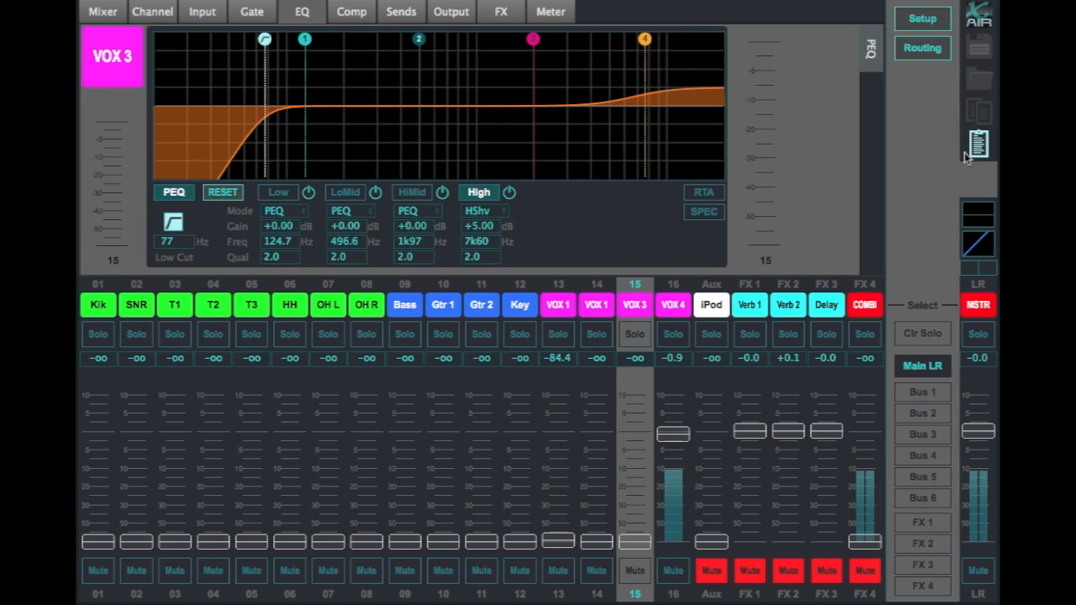
click(673, 305)
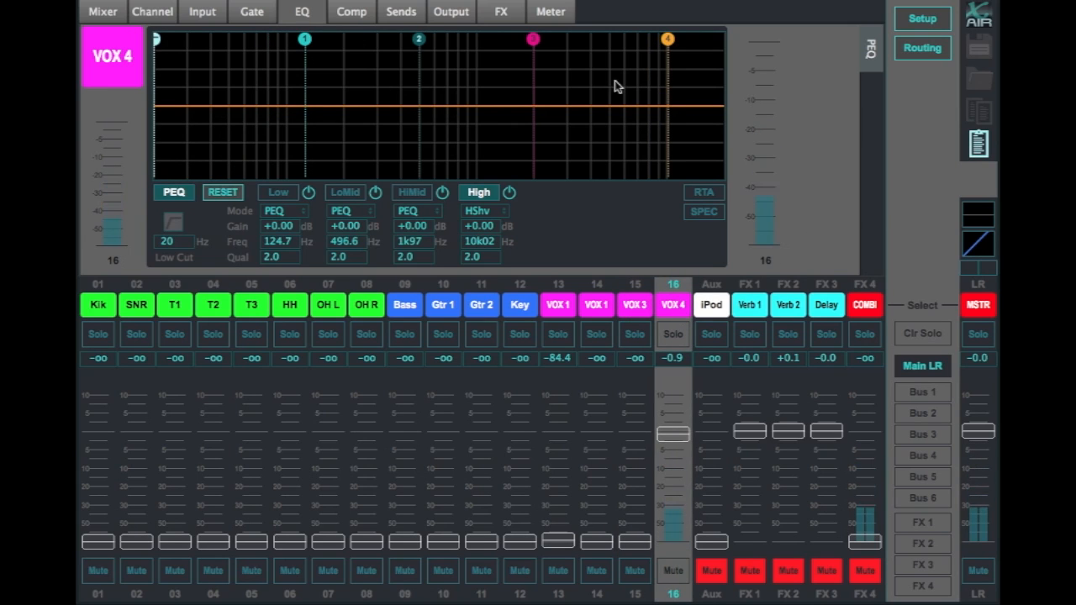
click(978, 144)
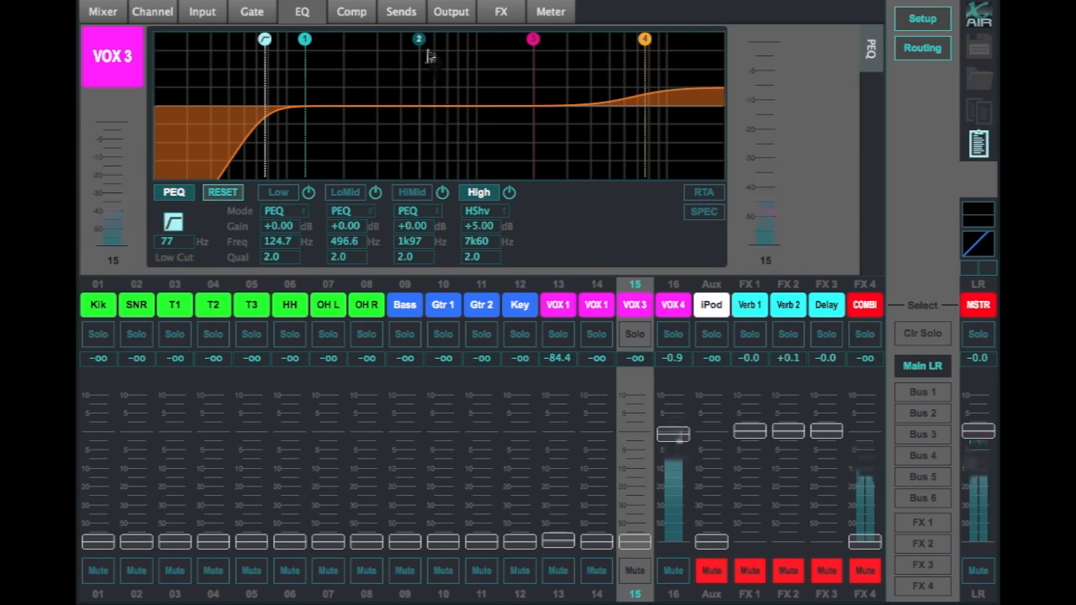
In the VOX 3 EQ, cut the LoMid band to about -10.5 dB at 479.8 Hz and the HiMid band to about -5 dB at 2k04
click(418, 48)
drag(418, 47, 414, 84)
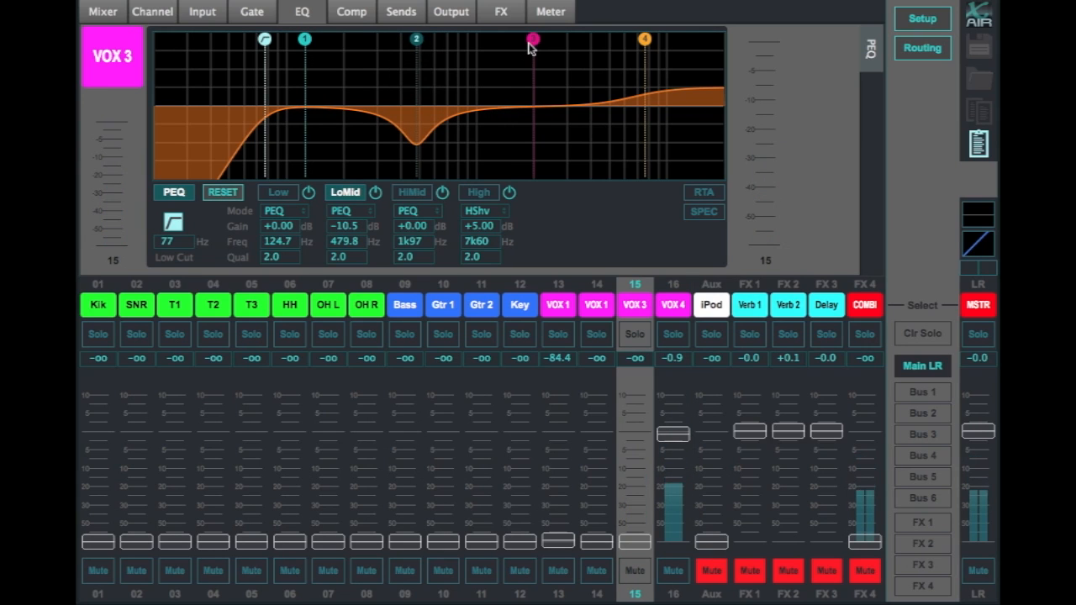
click(535, 60)
drag(535, 61, 543, 81)
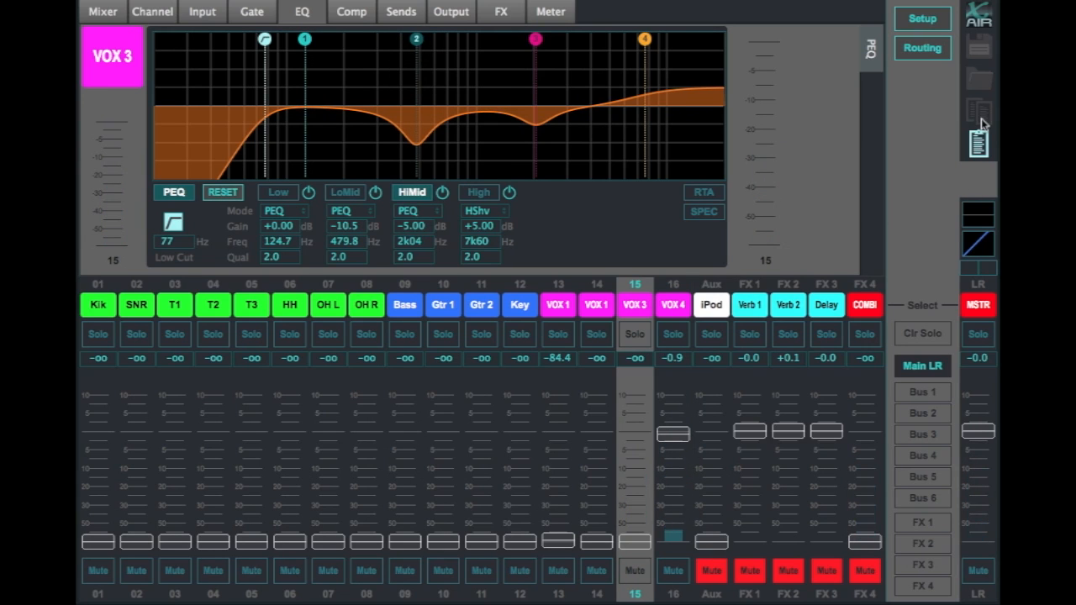
Copy the VOX 3 EQ with its two mid-band cuts onto VOX 4
click(675, 306)
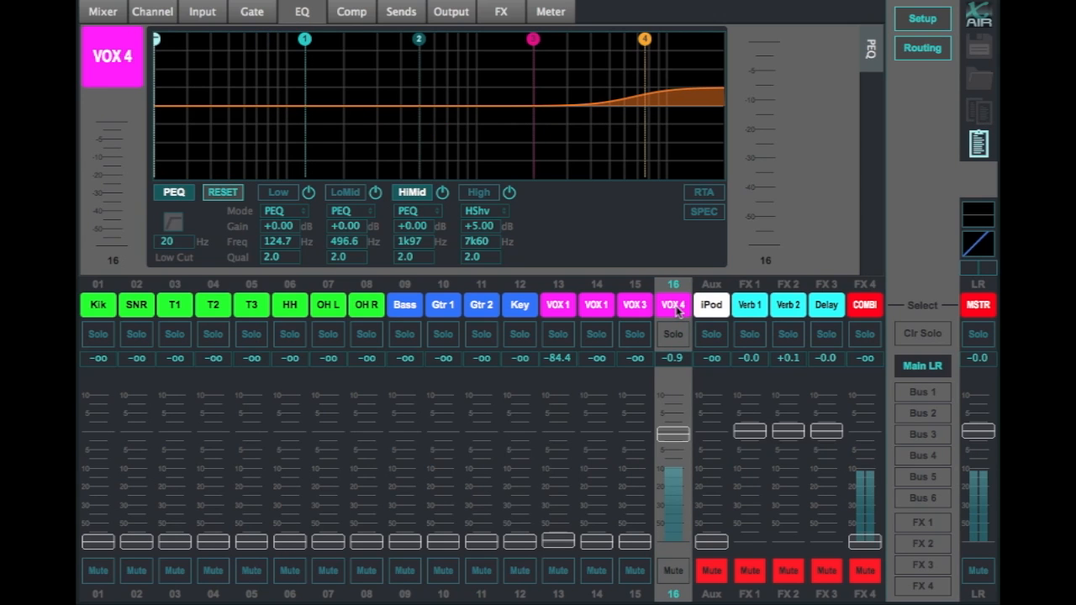
click(980, 145)
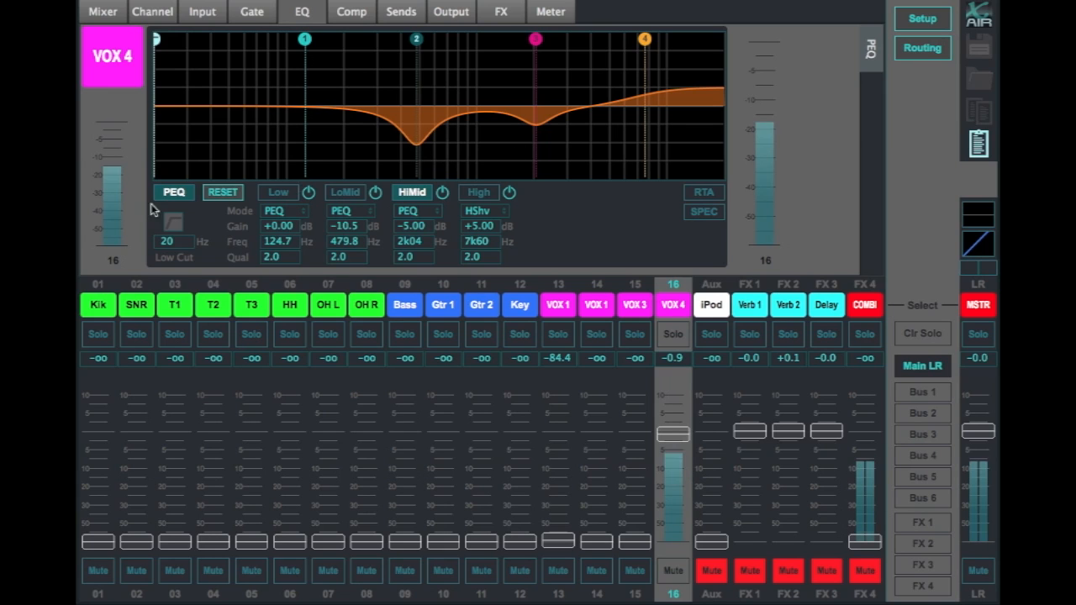
Reset all EQ bands of VOX 4 and raise its low-cut frequency
click(221, 193)
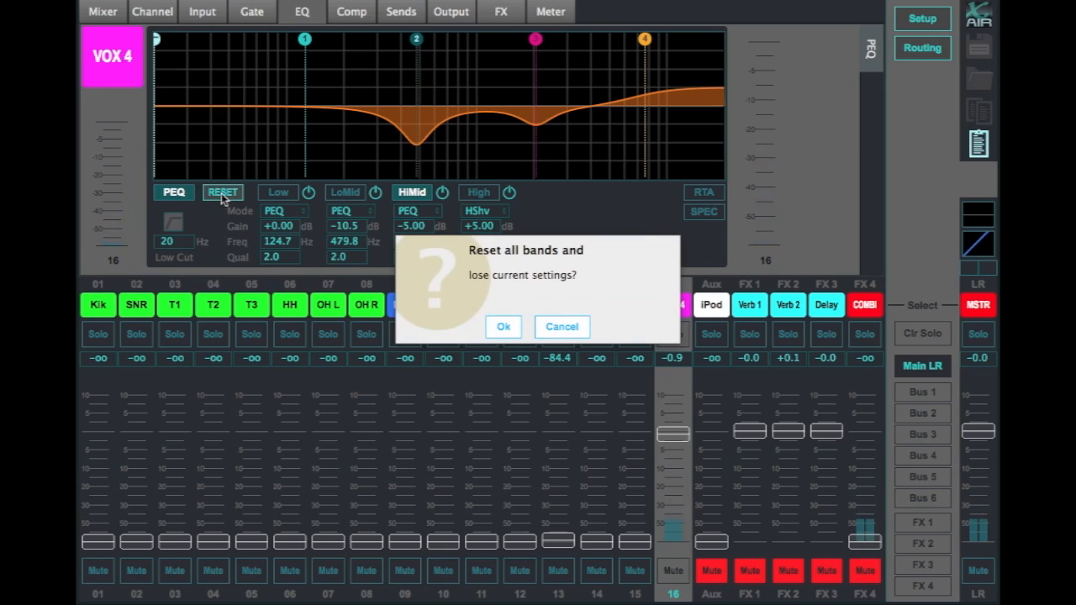
click(503, 326)
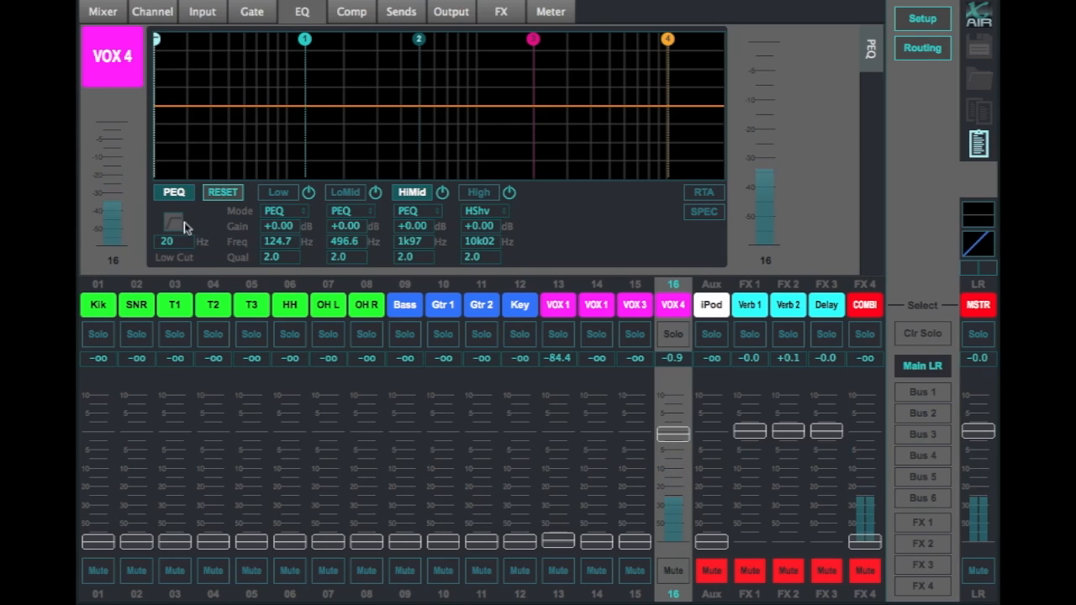
mouse_move(158, 41)
mouse_down()
mouse_move(216, 42)
mouse_move(197, 41)
mouse_up()
Show the gate of VOX 1 on channel 13 and set its threshold to about -33.5 dB
click(252, 11)
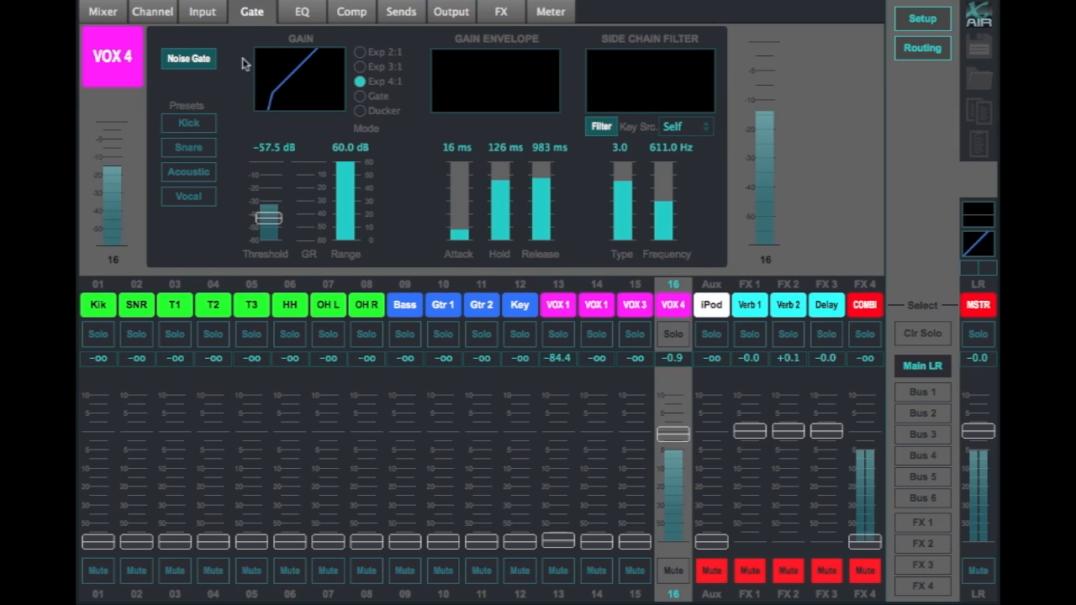
click(558, 305)
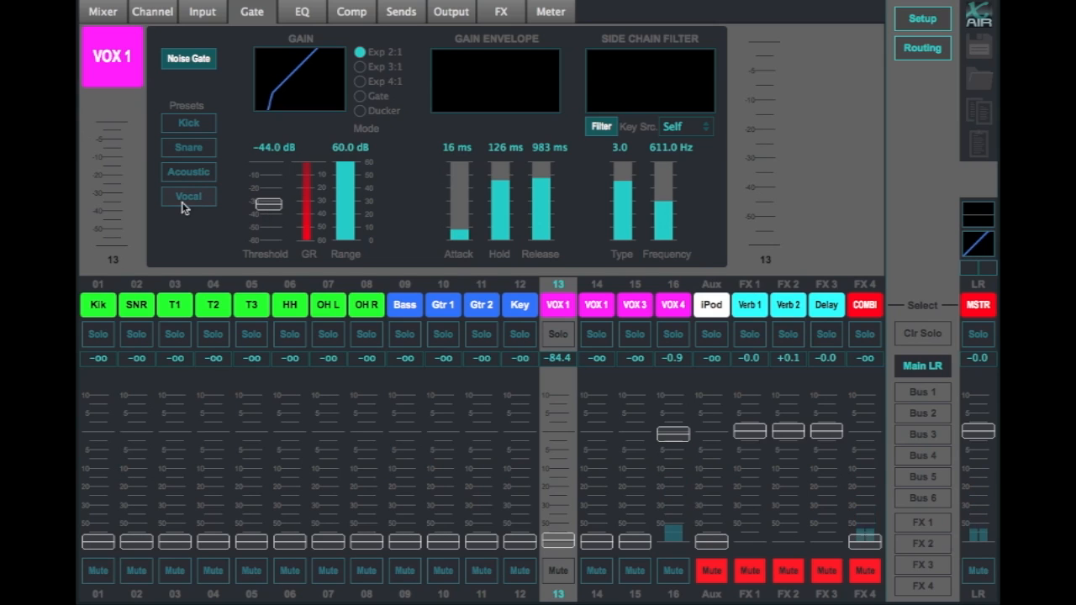
drag(257, 206, 269, 194)
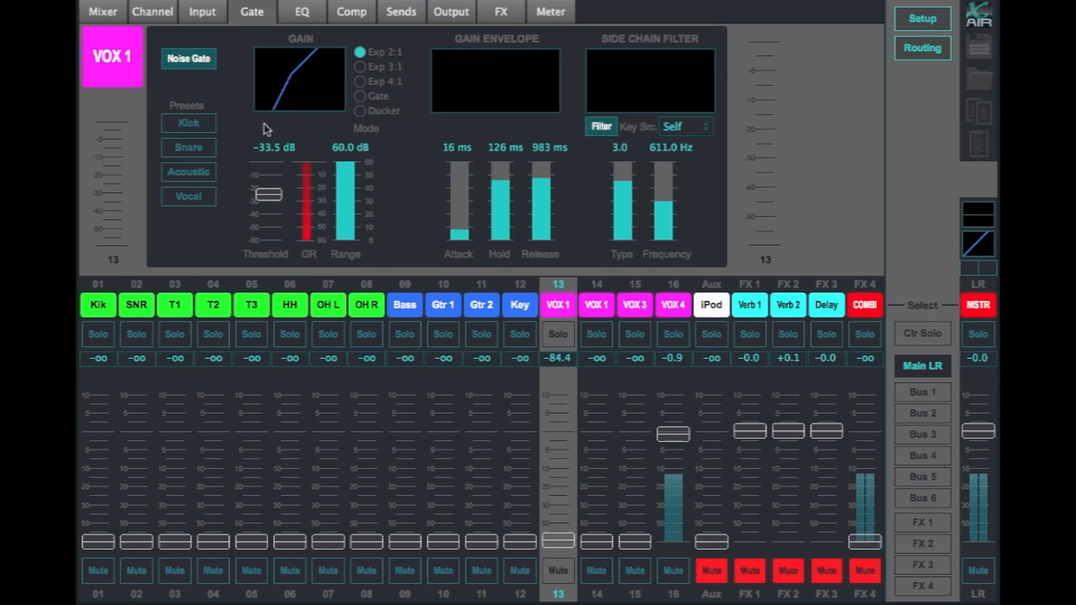
Copy the VOX 1 gate settings and paste them onto the gate of the Key channel
click(980, 121)
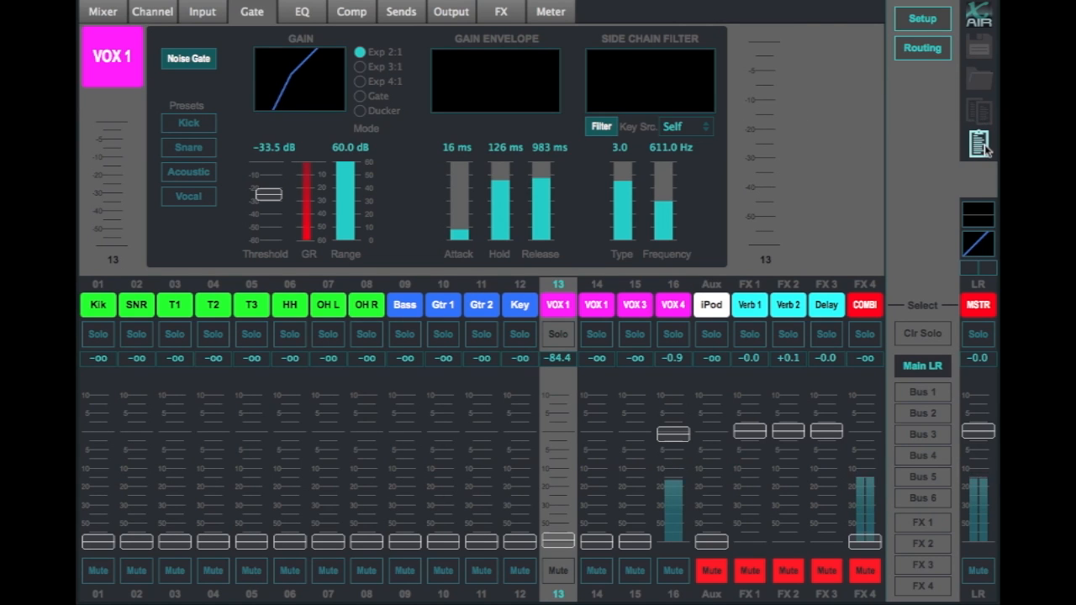
click(102, 11)
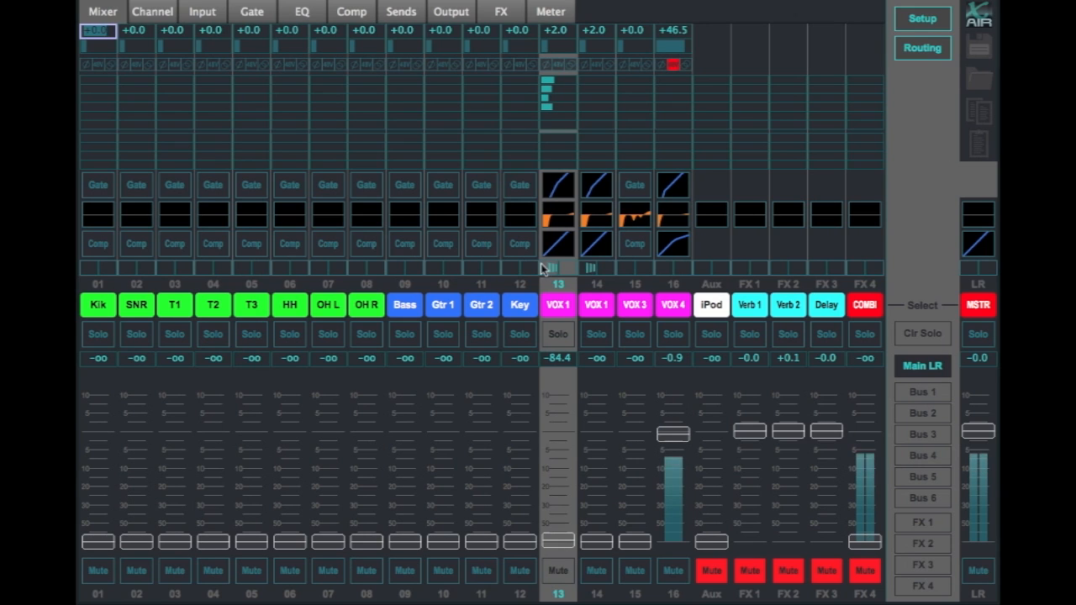
click(527, 310)
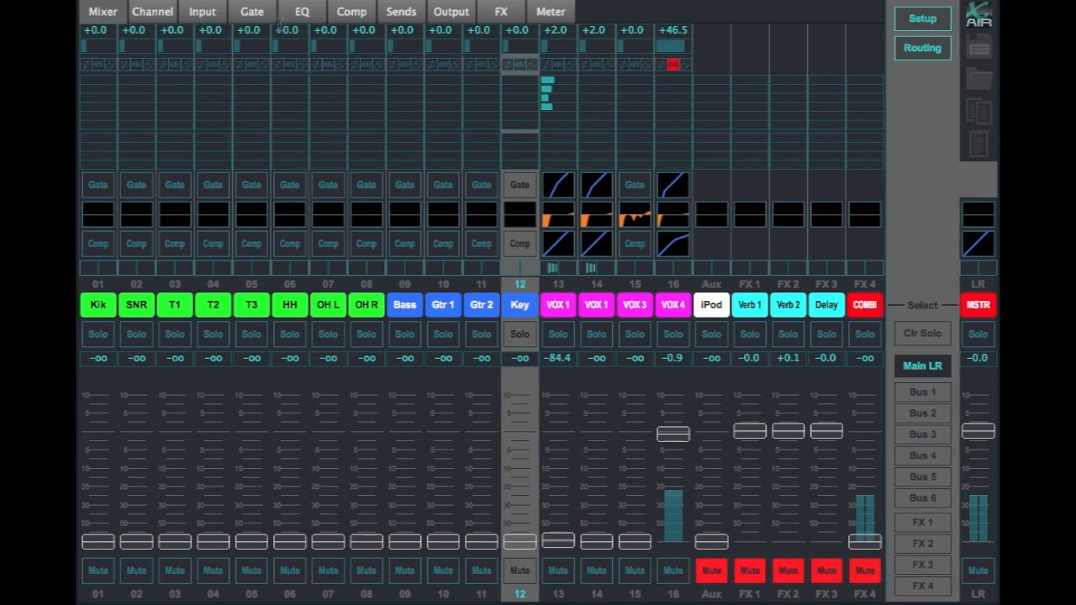
click(264, 12)
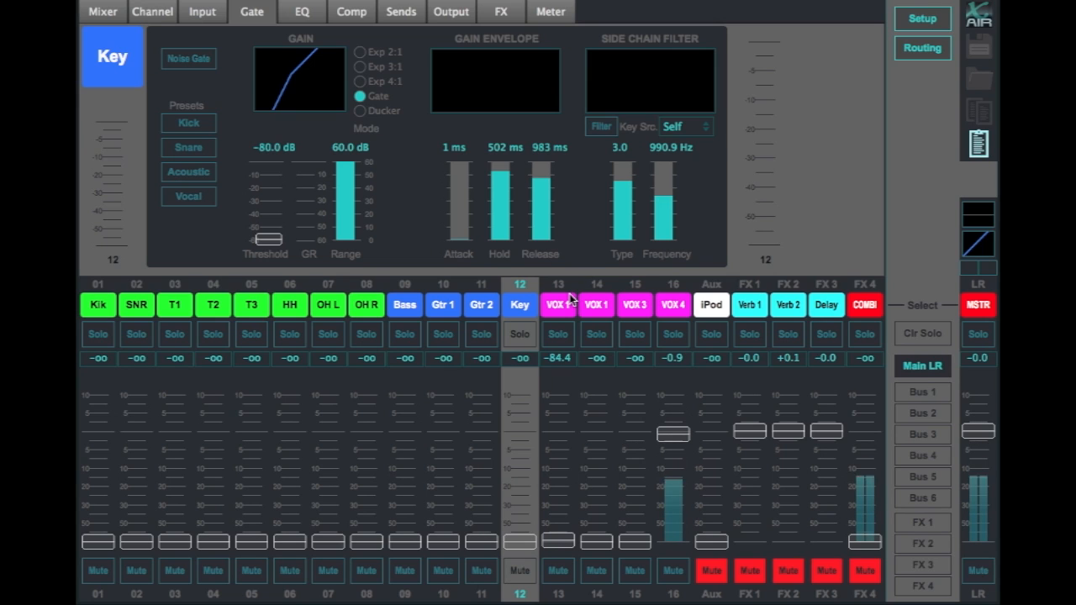
click(978, 144)
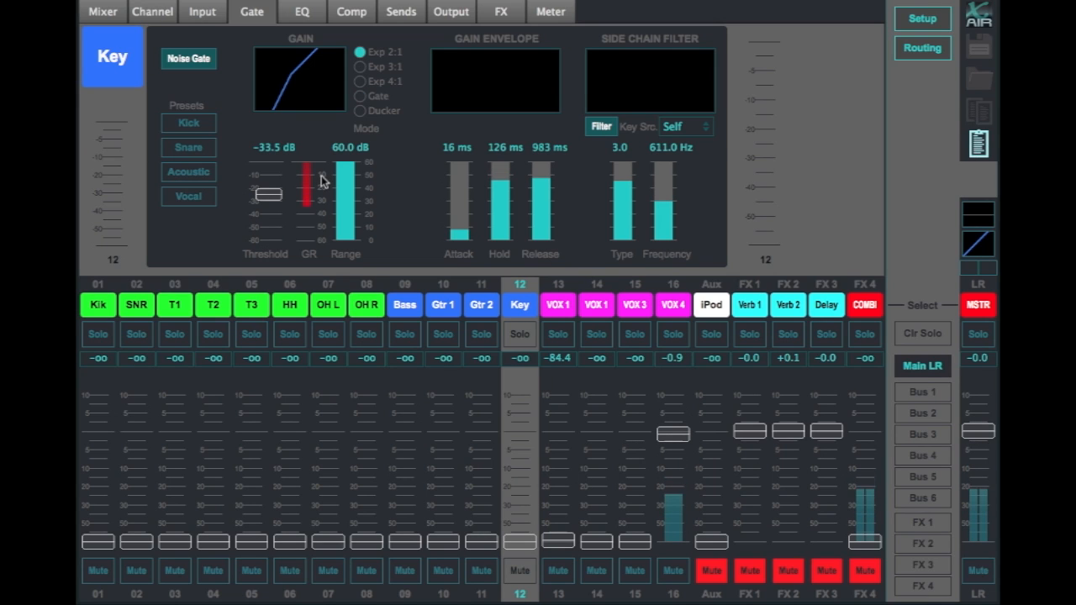
Set the Key channel's sends to about -11.5 dB on Bus 1, -29 dB on Bus 2, -28 dB on Bus 3 and -12.5 dB on Bus 4
click(401, 13)
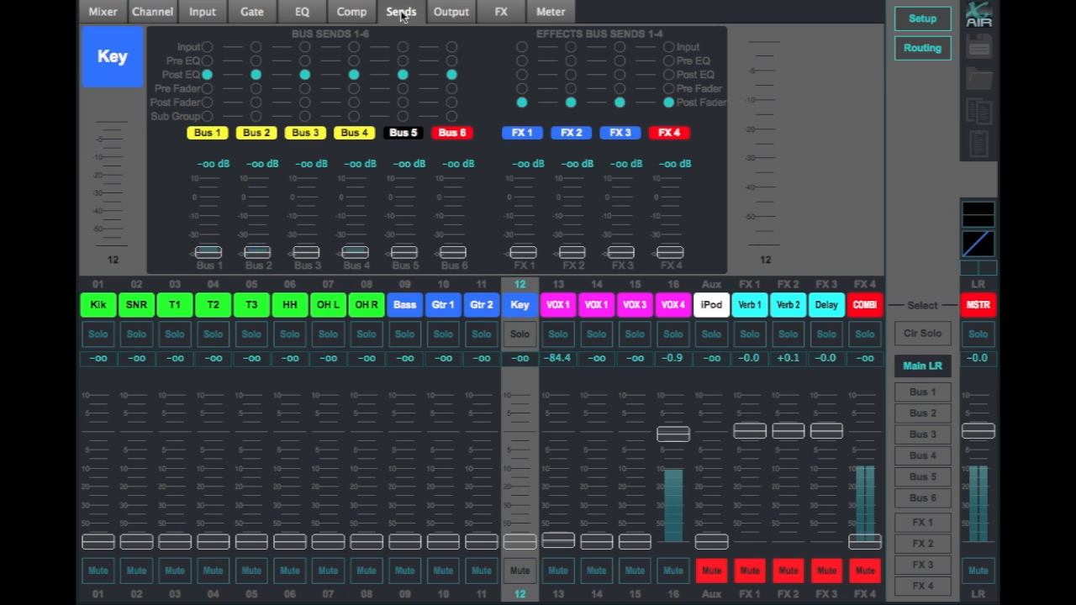
drag(208, 252, 209, 217)
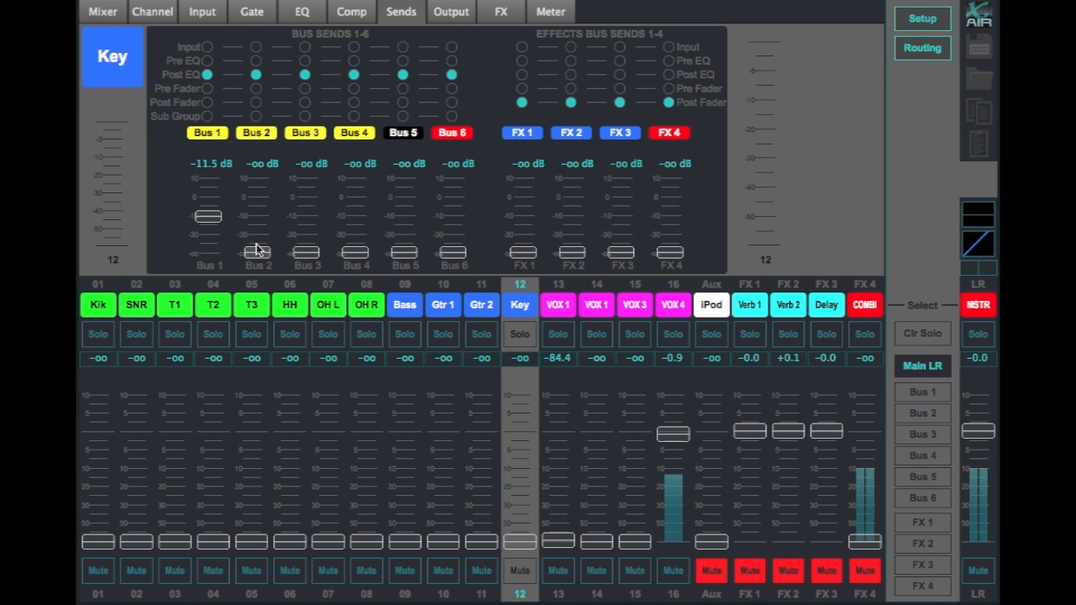
drag(257, 249, 352, 212)
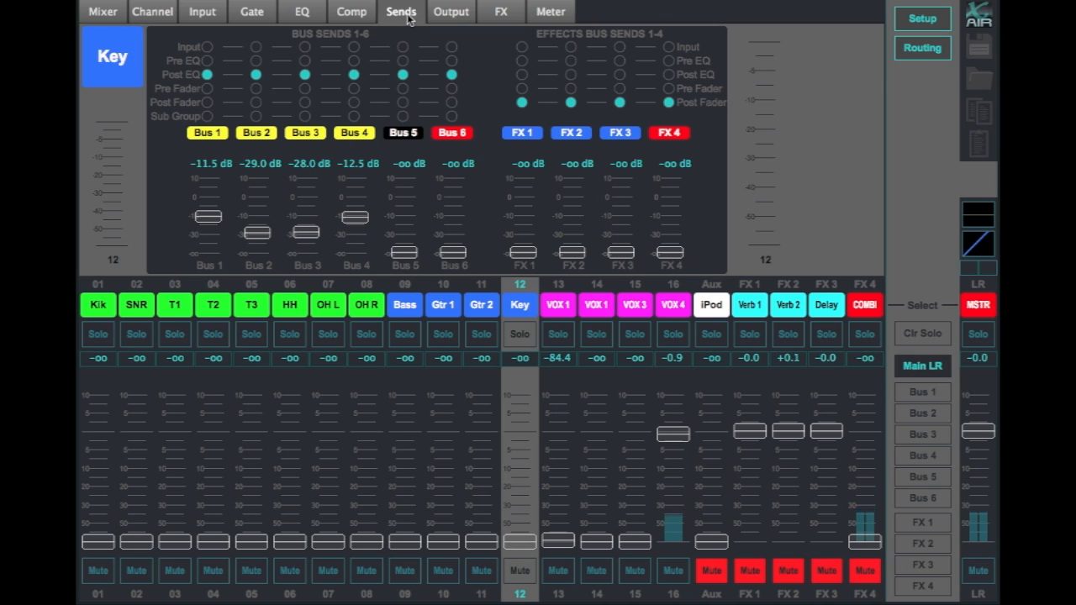
Copy the Key channel's bus send settings and paste them onto the Bass channel
click(974, 121)
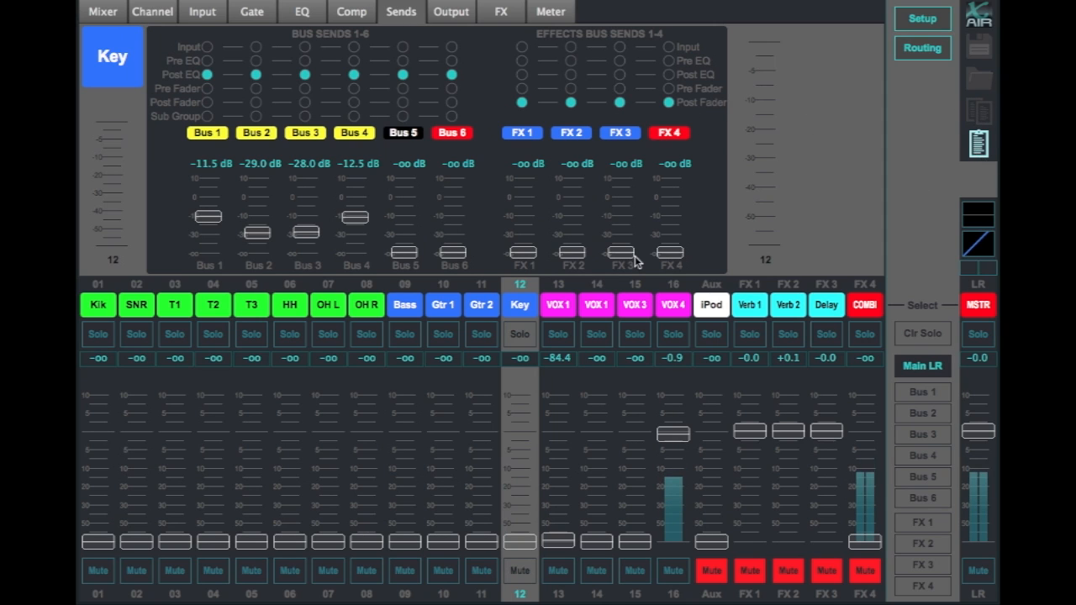
click(411, 307)
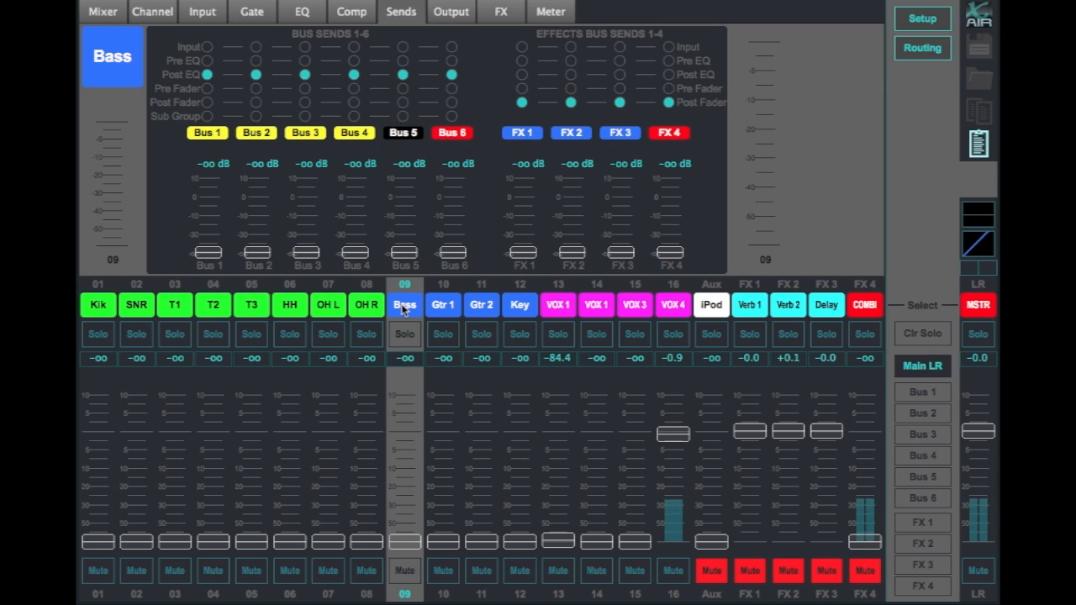
click(976, 151)
Raise the Key channel's fader to about -3.6 dB and copy its sends with the fader level onto Bass
click(516, 307)
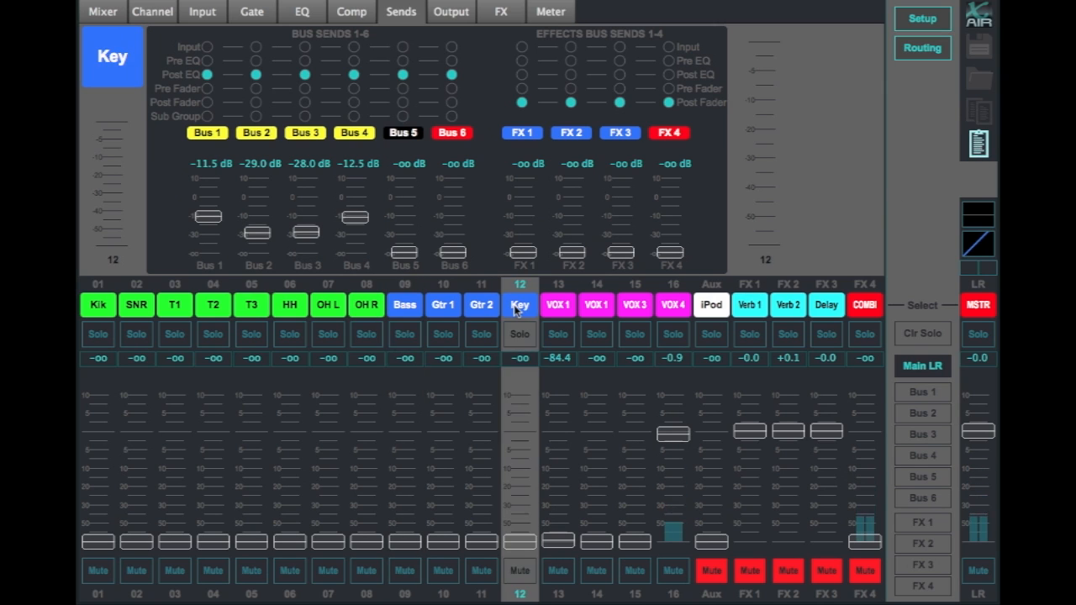
drag(524, 541, 519, 440)
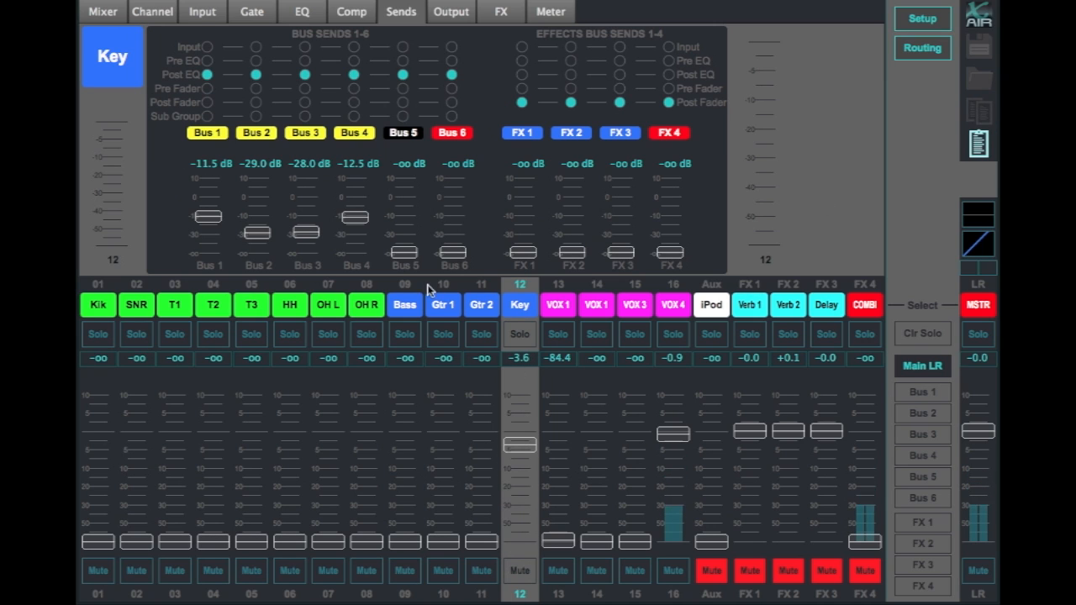
click(404, 304)
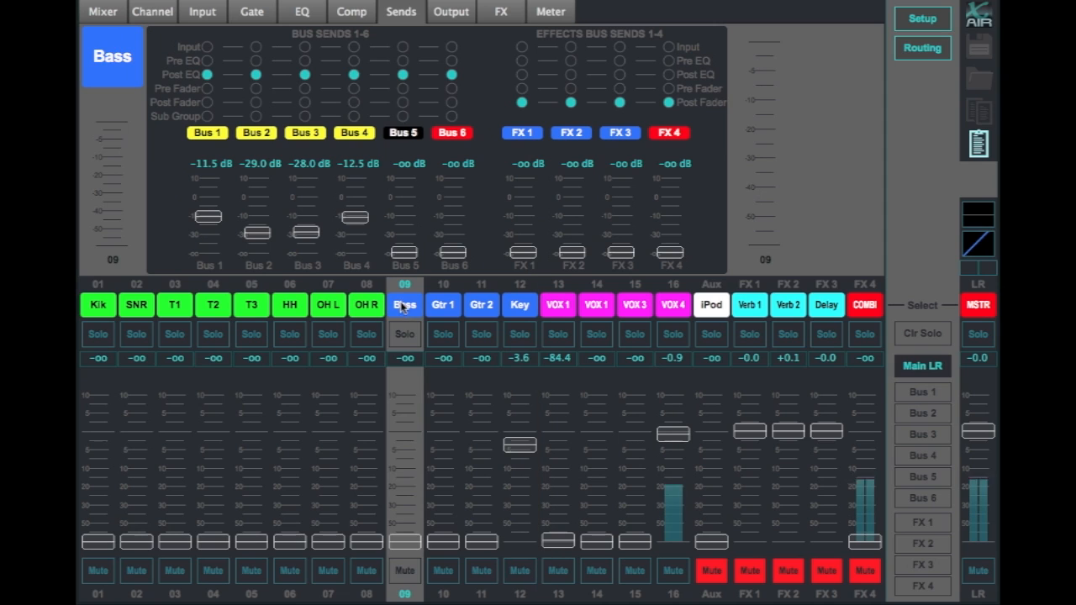
click(975, 149)
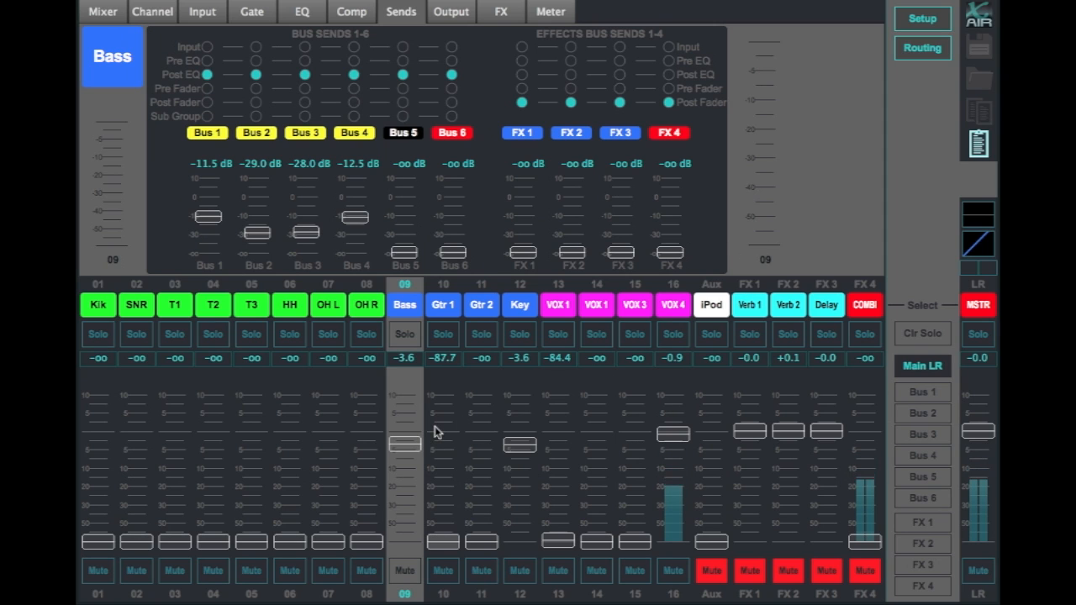
Pull the Bass channel's fader all the way down and show the mixer overview of all channels
drag(401, 446, 399, 579)
click(104, 11)
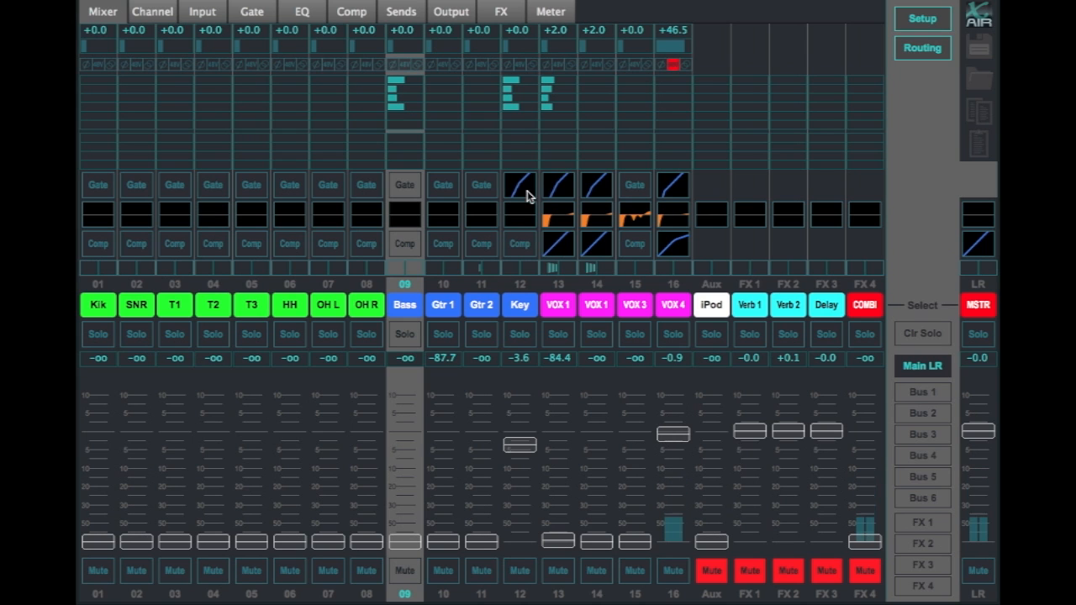
Try to copy the FX 1 Vintage Room settings onto the FX 2 Hall Reverb, ending on the mixer overview
click(500, 12)
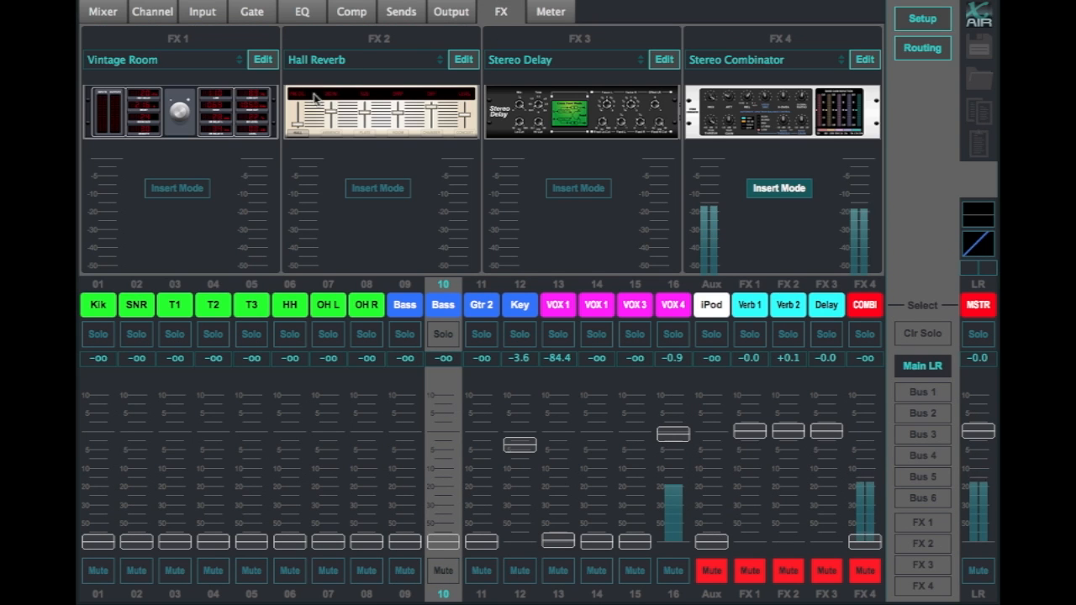
click(265, 63)
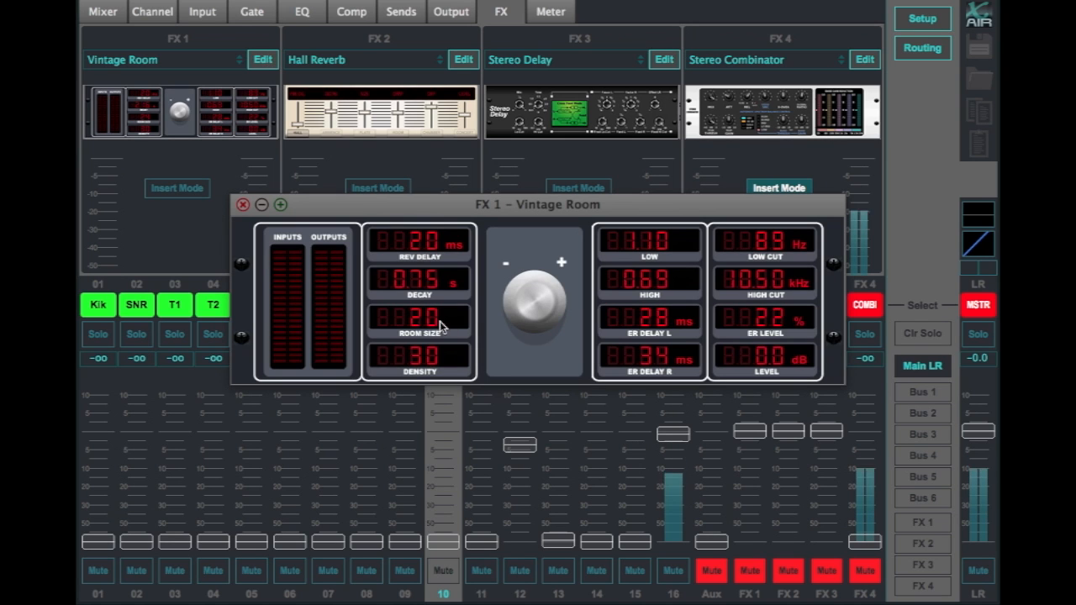
click(981, 116)
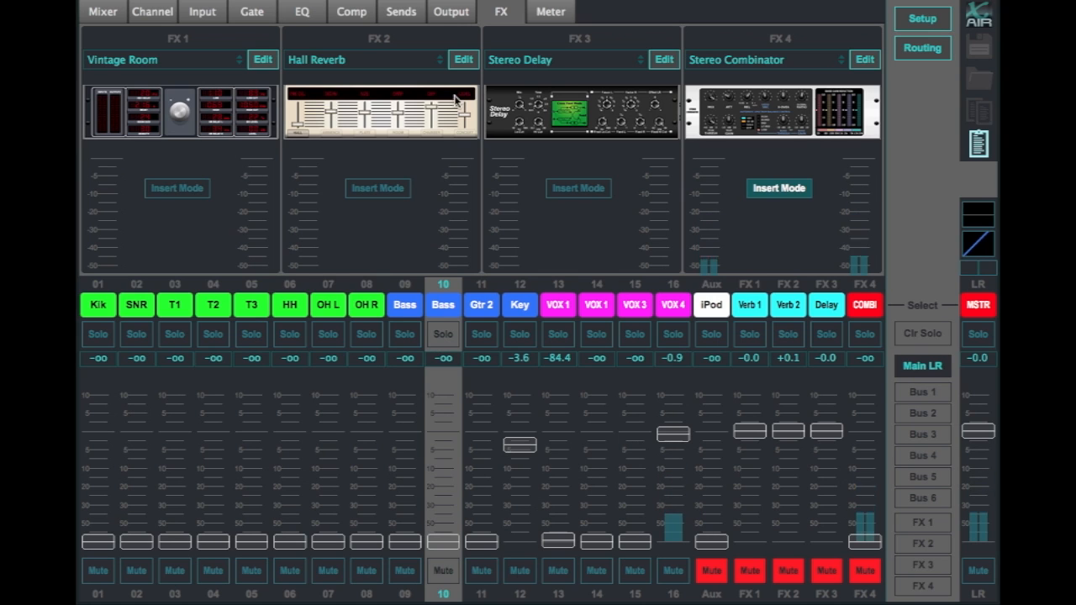
click(462, 61)
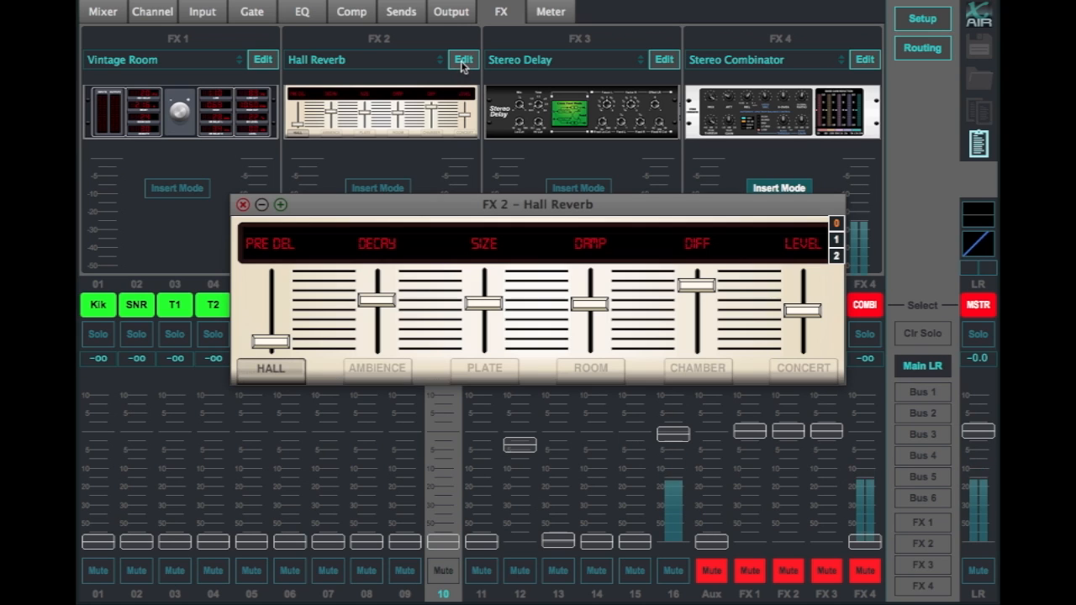
click(982, 149)
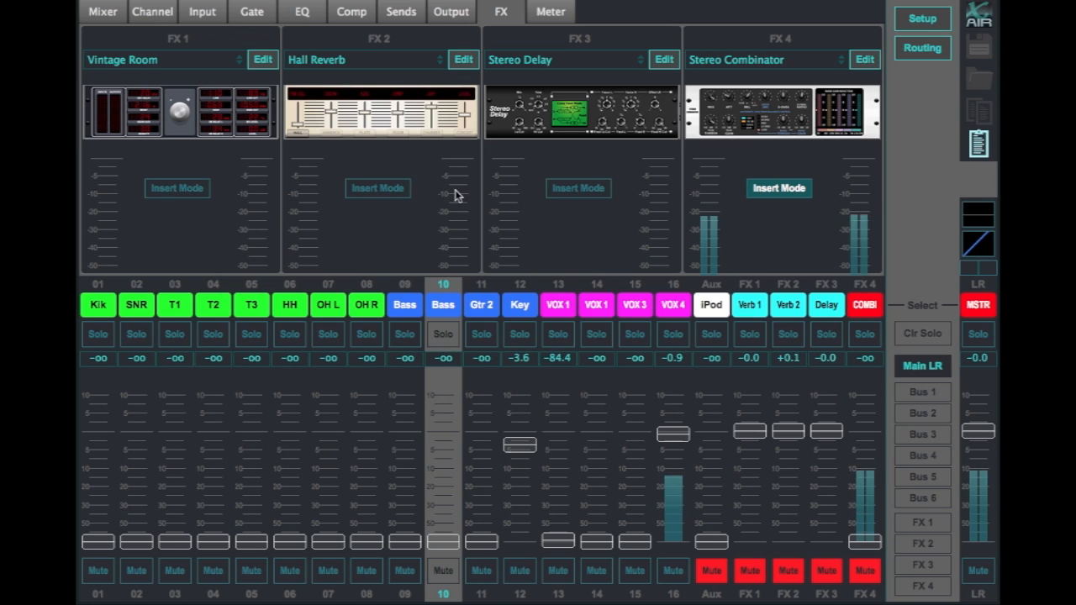
click(116, 19)
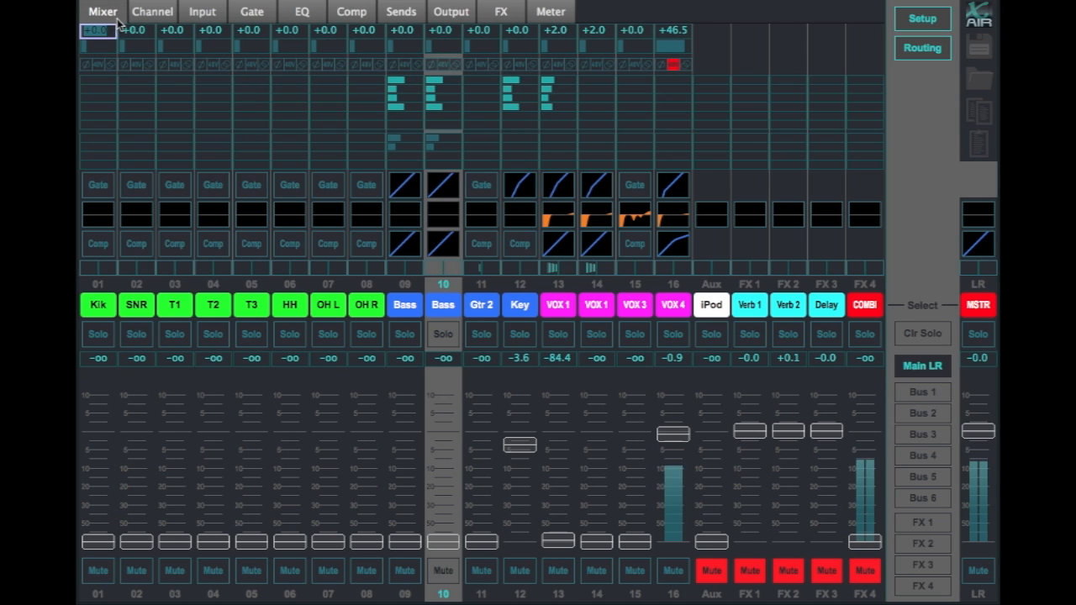